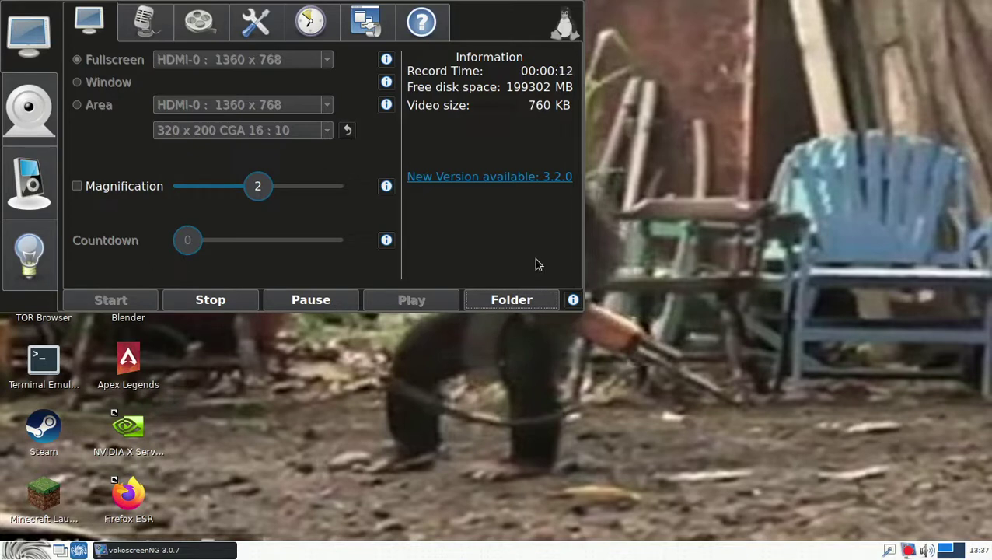
Step: Open the Thunar file manager and move its window to the middle of the desktop
left_click(27, 550)
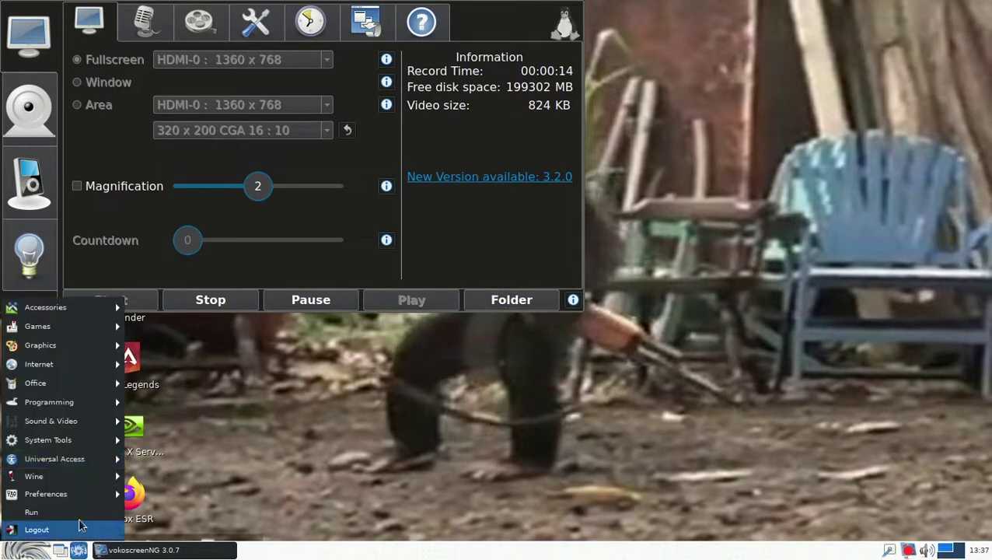
mouse_move(103, 458)
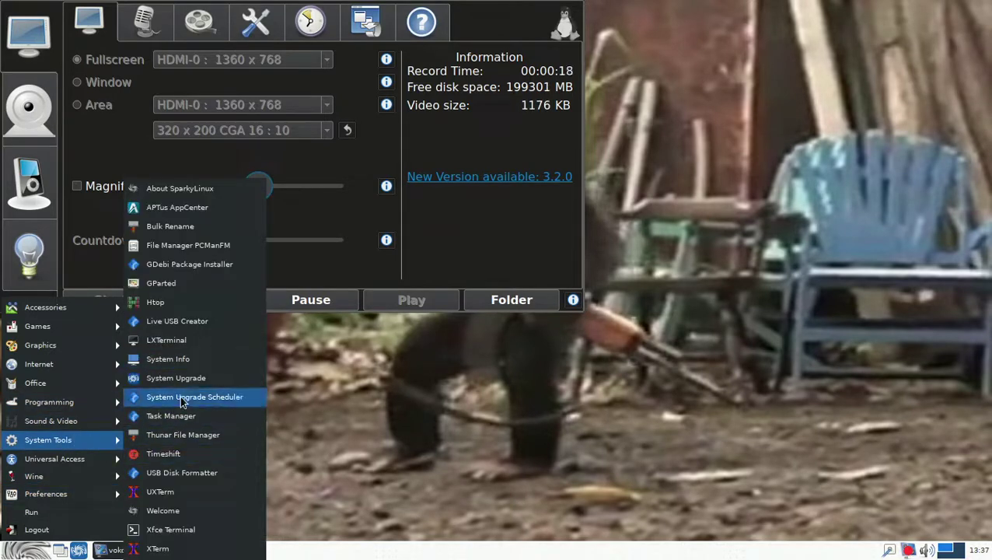
left_click(181, 430)
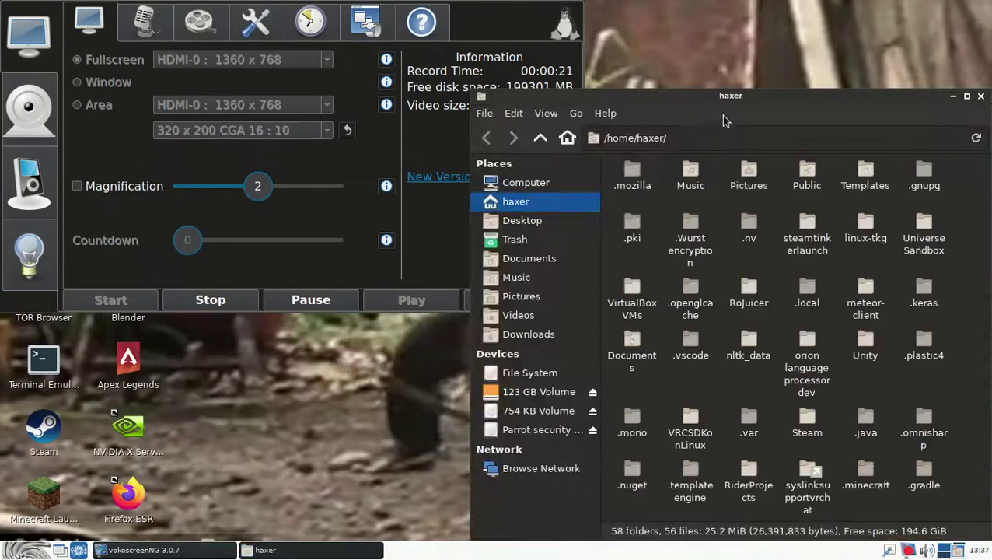
left_click_drag(720, 99, 504, 44)
scroll(564, 335, "down", 5)
scroll(565, 336, "down", 15)
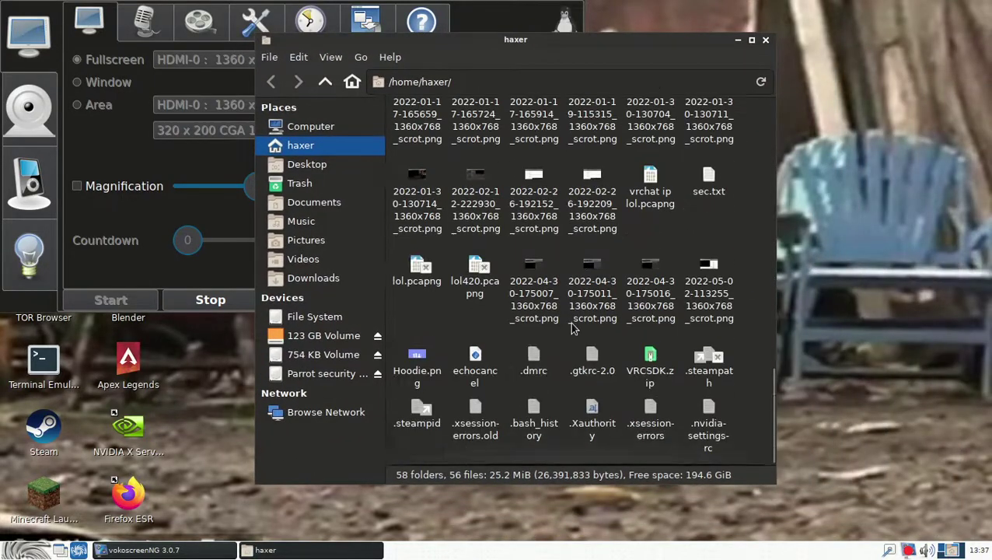
Step: Extract the moonlight-dlls.zip archive in place in the Downloads folder
left_click(340, 275)
scroll(535, 312, "down", 10)
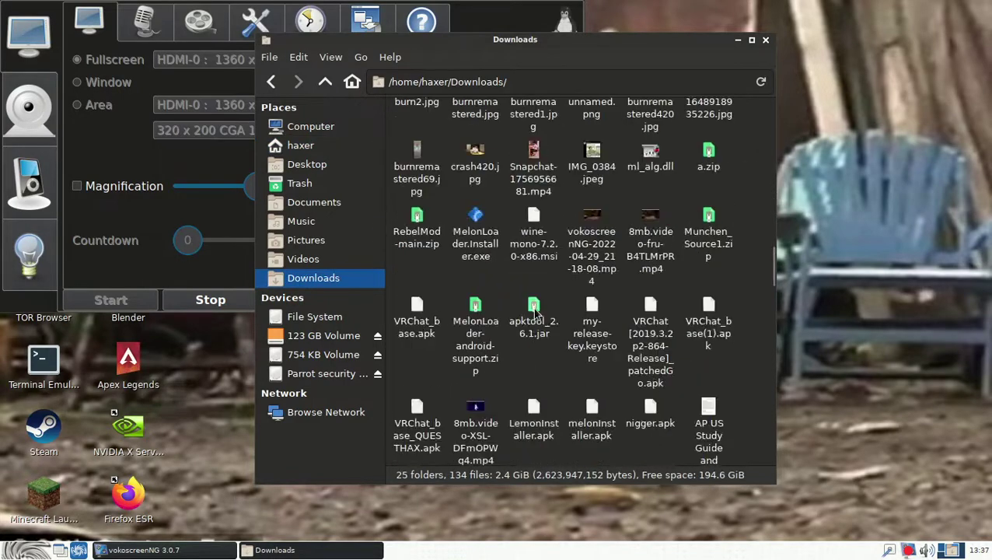
scroll(535, 313, "down", 15)
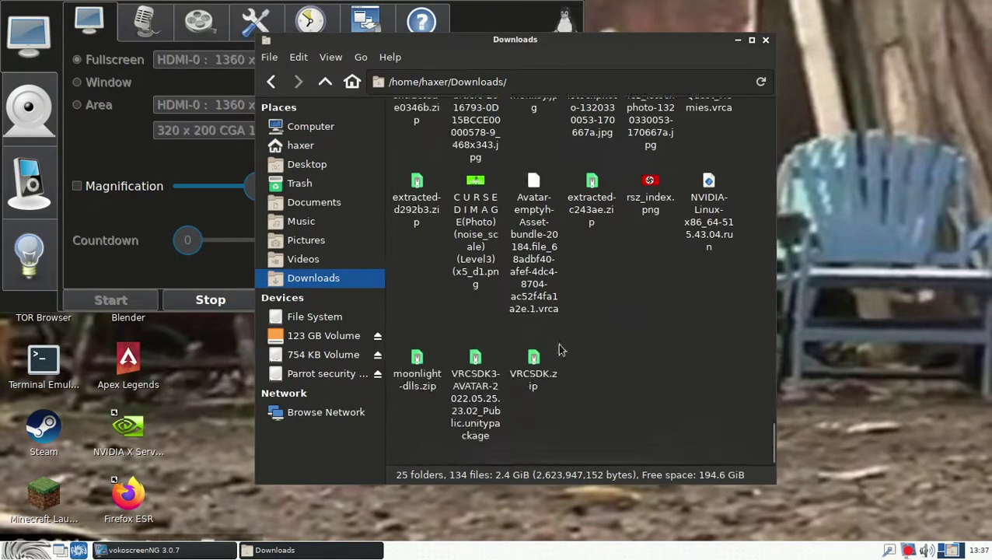
left_click(406, 378)
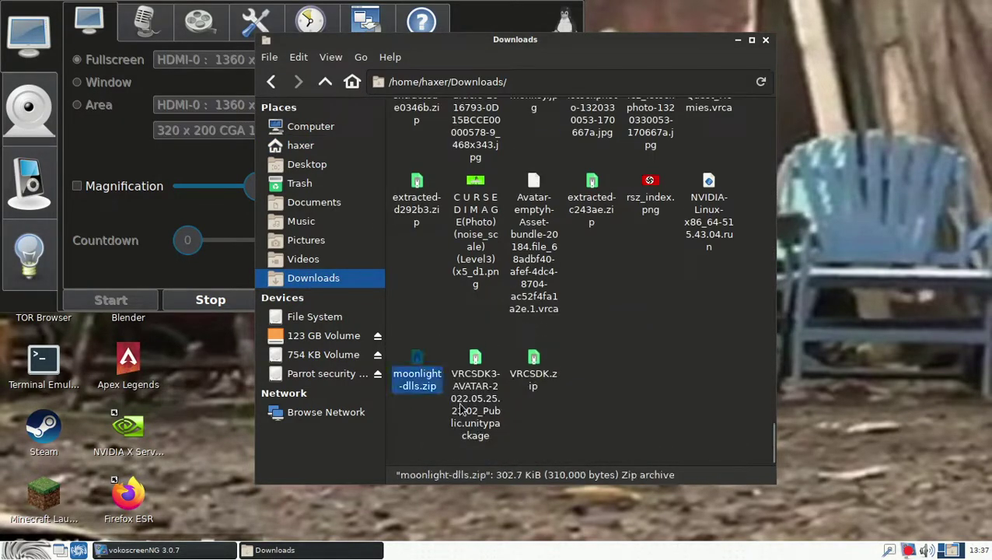
right_click(423, 373)
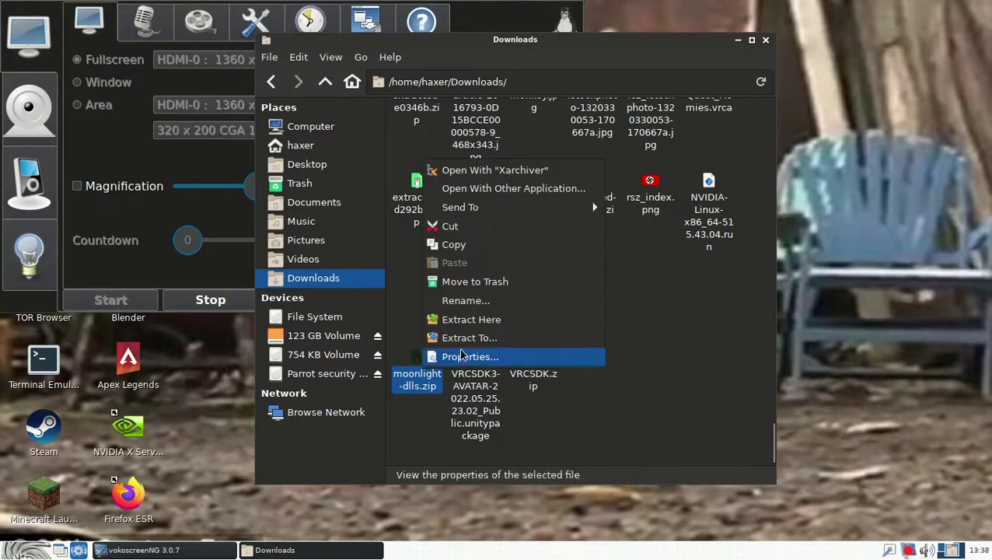
left_click(460, 320)
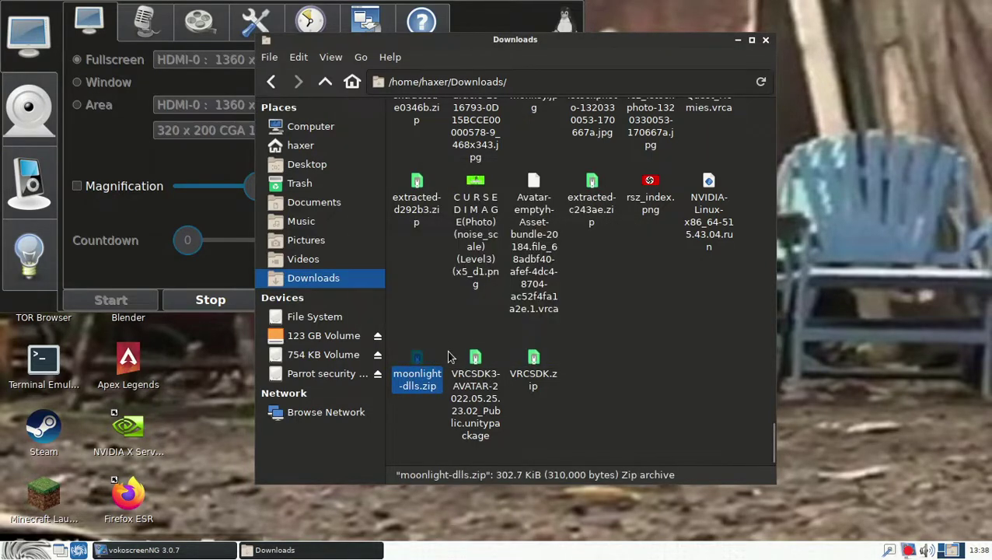
right_click(423, 361)
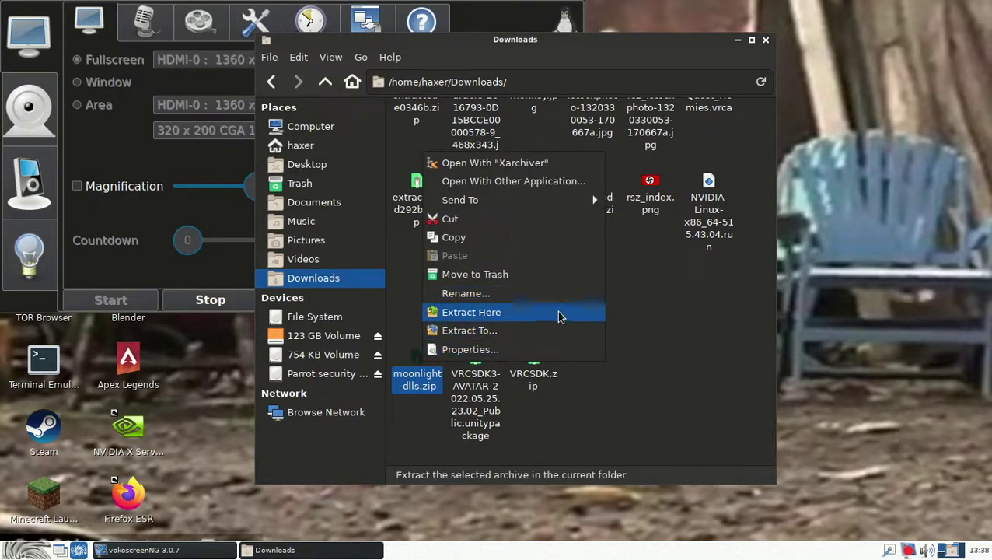
left_click(634, 377)
Step: Open the moonlight-dlls folder in Downloads
scroll(631, 375, "up", 10)
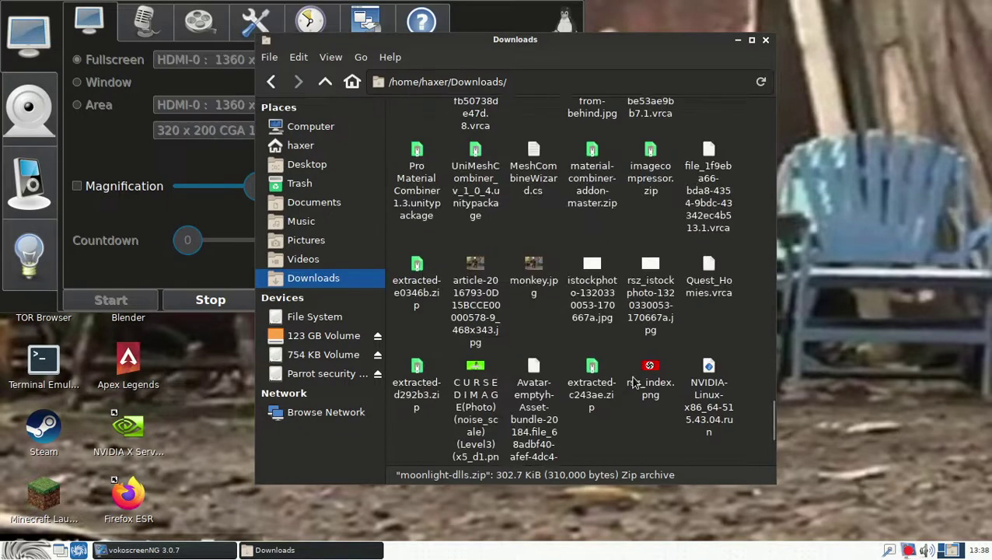
scroll(632, 381, "up", 15)
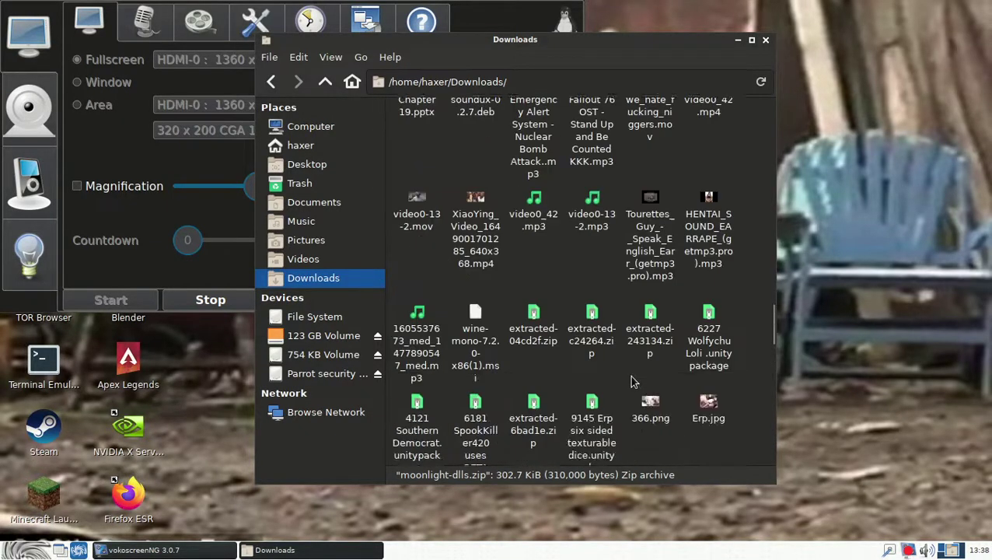
scroll(632, 381, "up", 6)
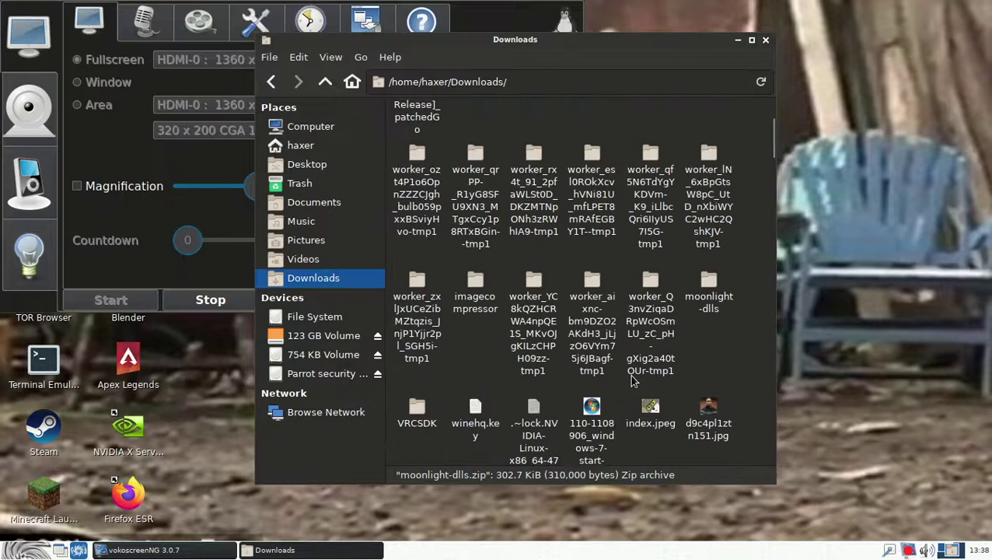
scroll(607, 244, "up", 3)
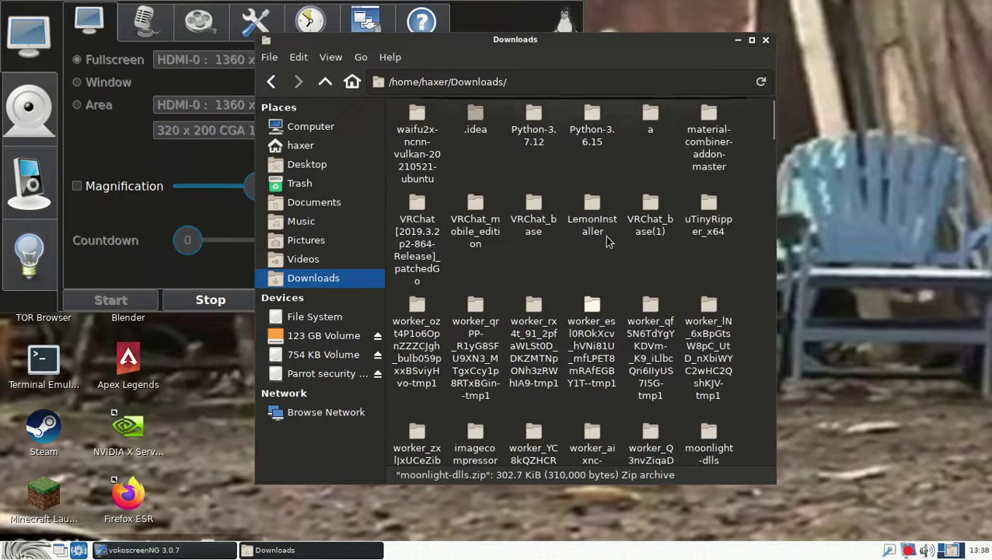
scroll(681, 297, "down", 3)
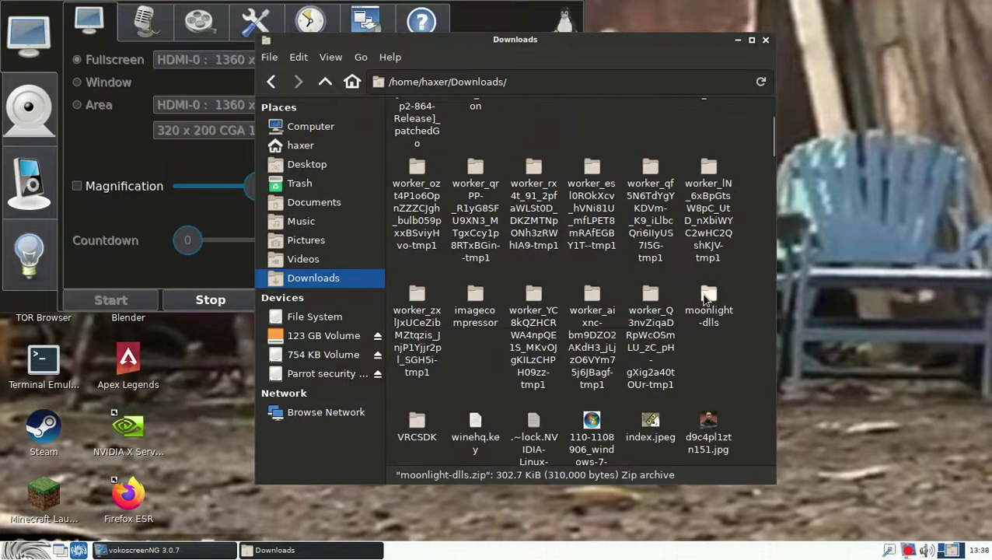
double_click(709, 310)
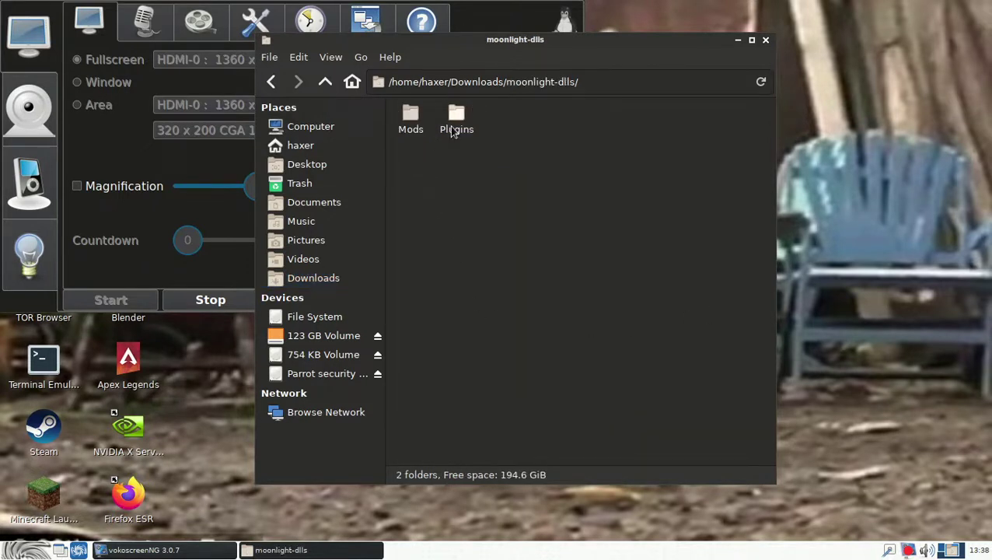
Step: Look through the Mods and Plugins subfolders of moonlight-dlls
double_click(409, 117)
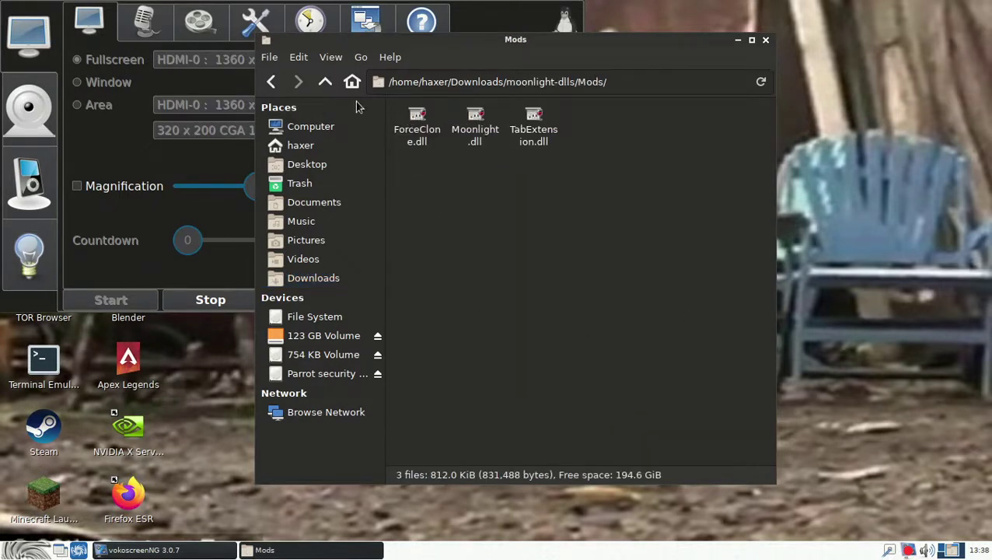
left_click(272, 83)
left_click(439, 117)
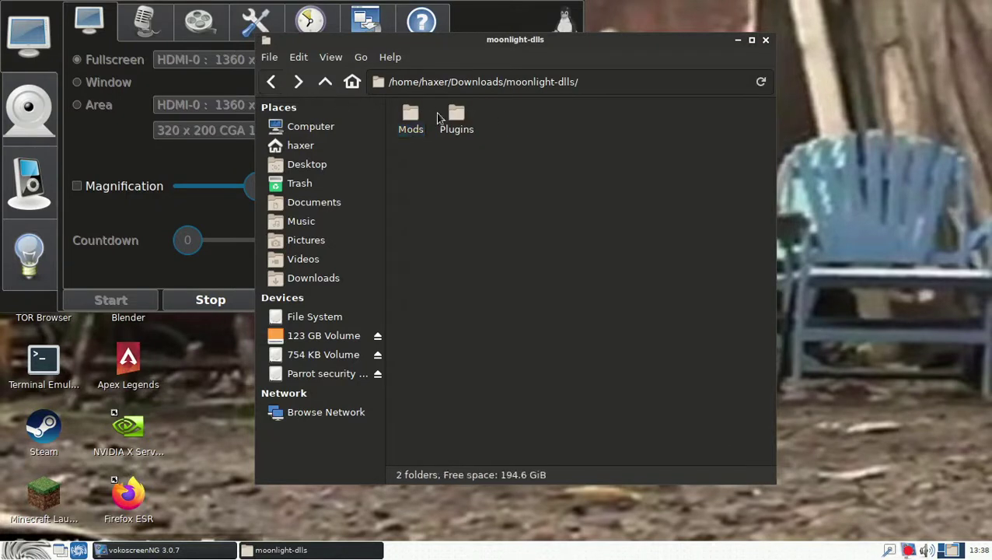
double_click(454, 117)
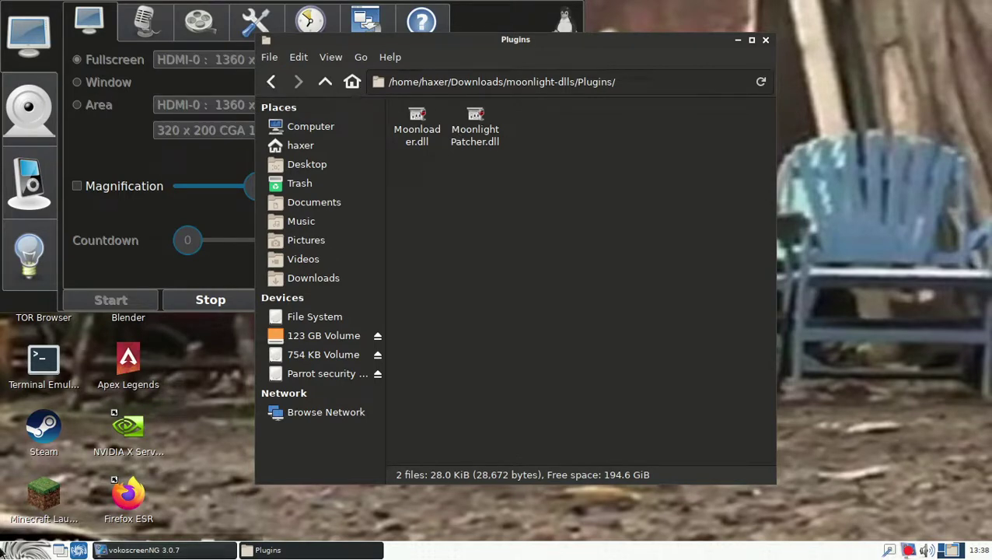
Step: Open a second file manager window and go to the hidden .steam folder in the home directory
left_click(26, 550)
mouse_move(70, 446)
left_click(131, 447)
left_click(699, 139)
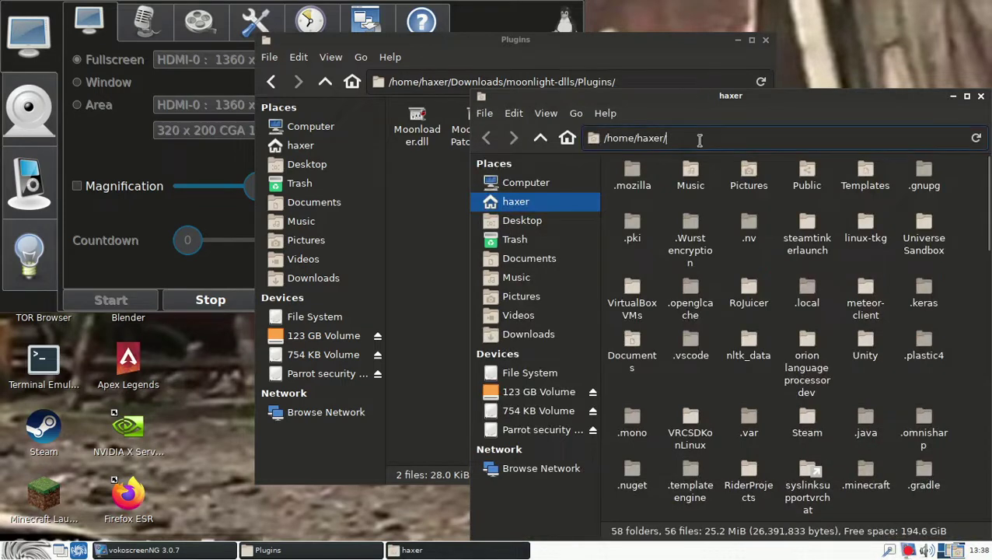
type(".steam")
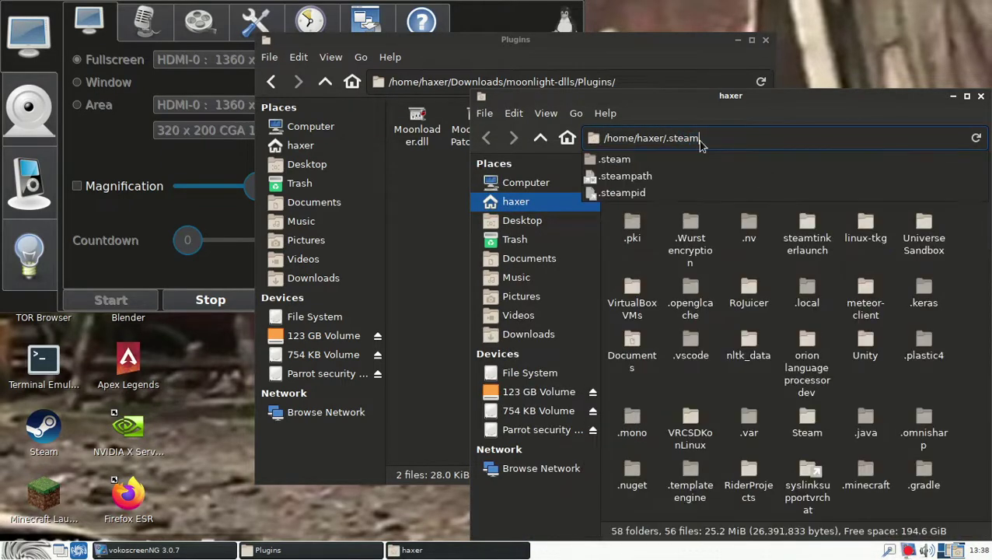
key("Return")
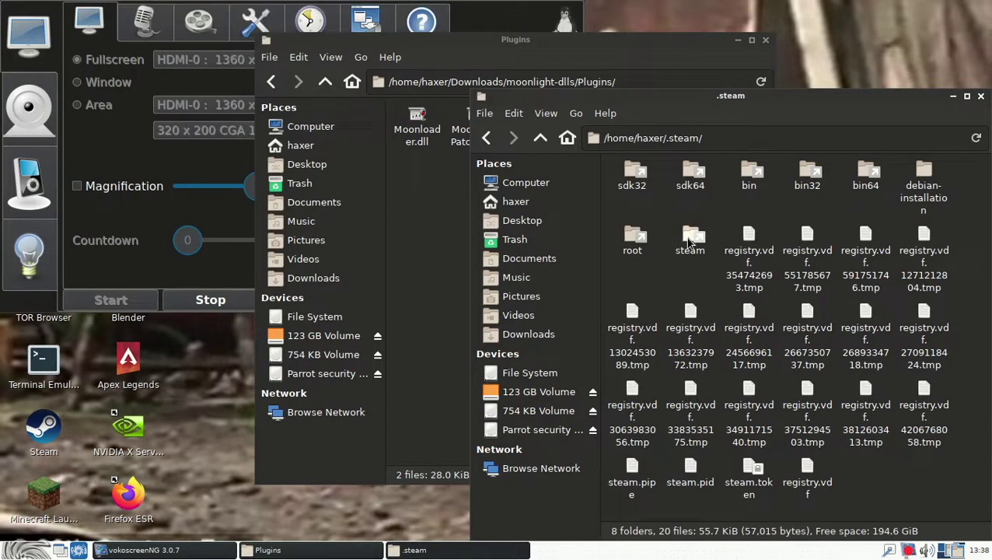
Step: Go to the VRChat game folder under steam/steamapps/common
double_click(688, 243)
scroll(720, 366, "down", 1)
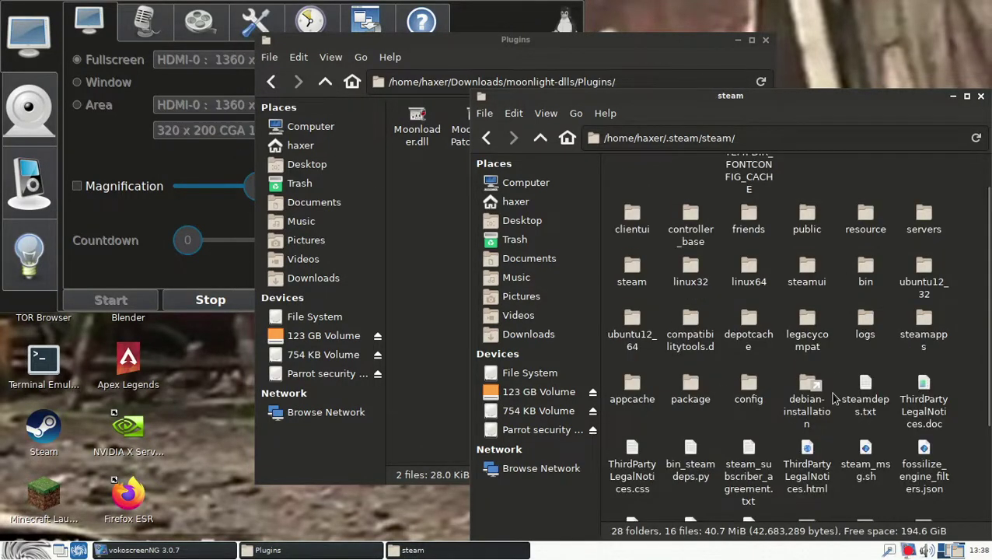
double_click(924, 321)
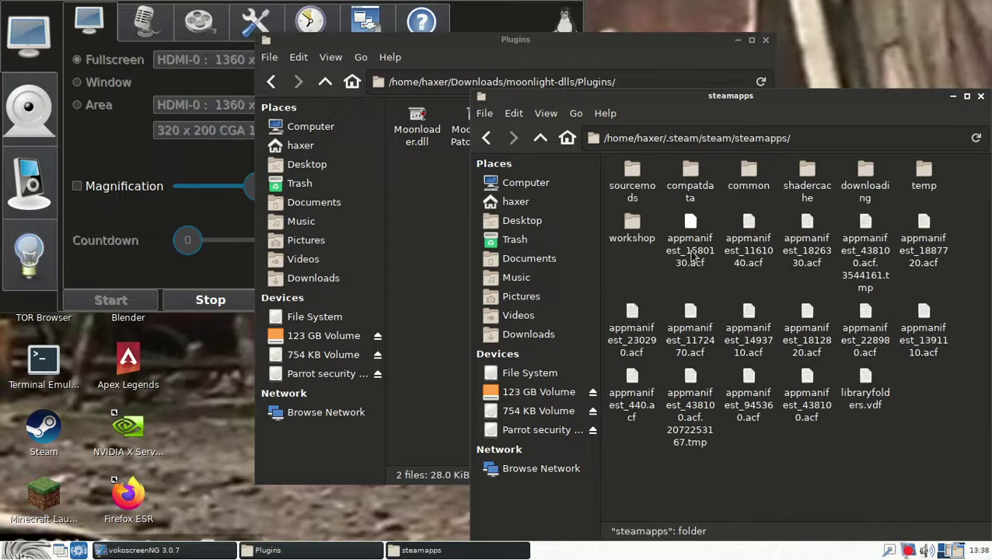
double_click(734, 176)
double_click(923, 319)
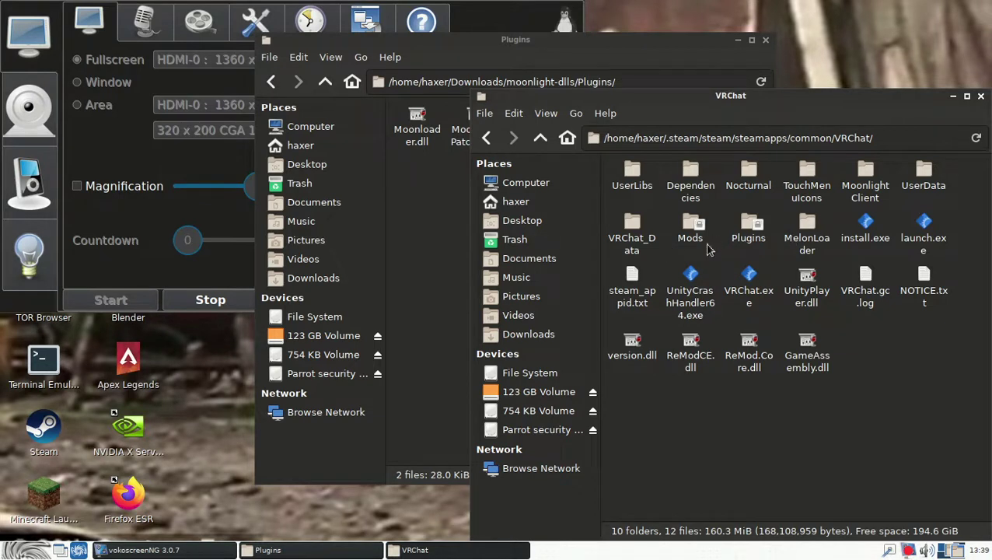
Step: In the moonlight-dlls window, review the contents of the Mods folder and select the Plugins folder
left_click(278, 101)
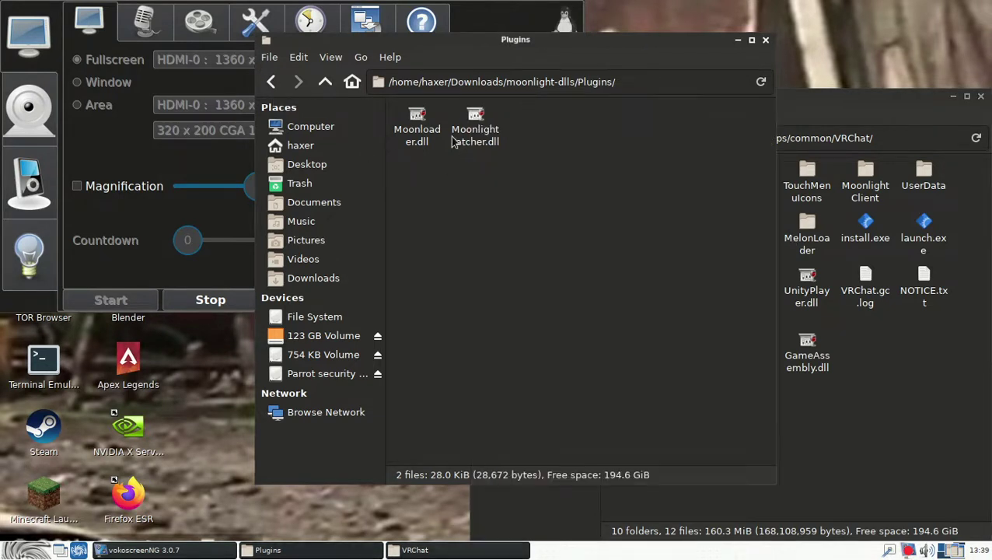
left_click(272, 82)
key("Left")
key("Return")
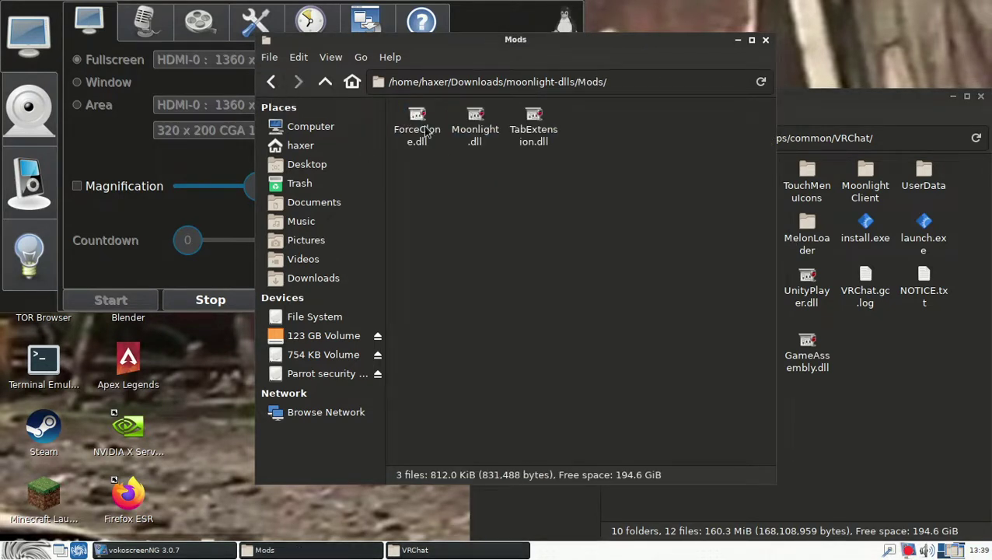
left_click(274, 84)
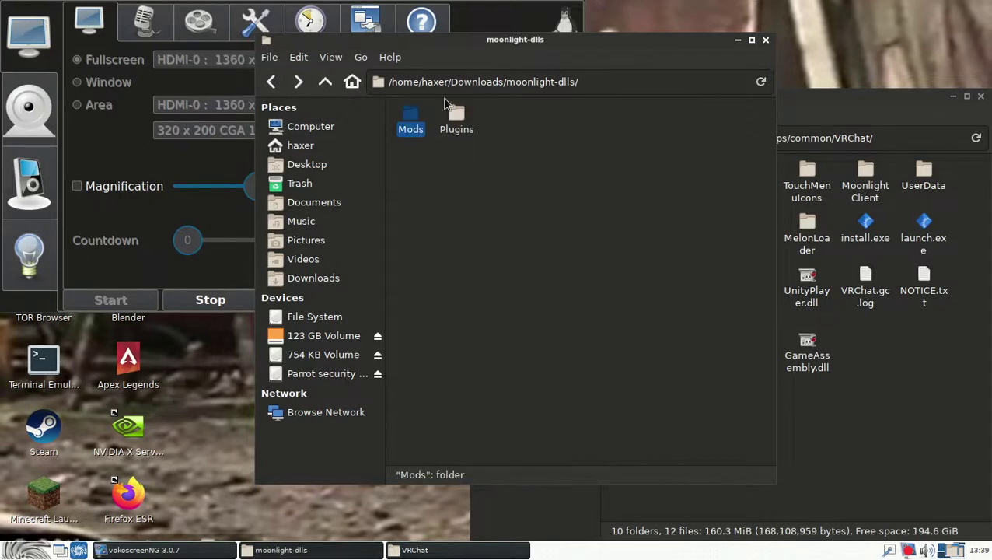
left_click(456, 118)
Step: Open the Mods folder inside the VRChat game directory to view its files
left_click(849, 433)
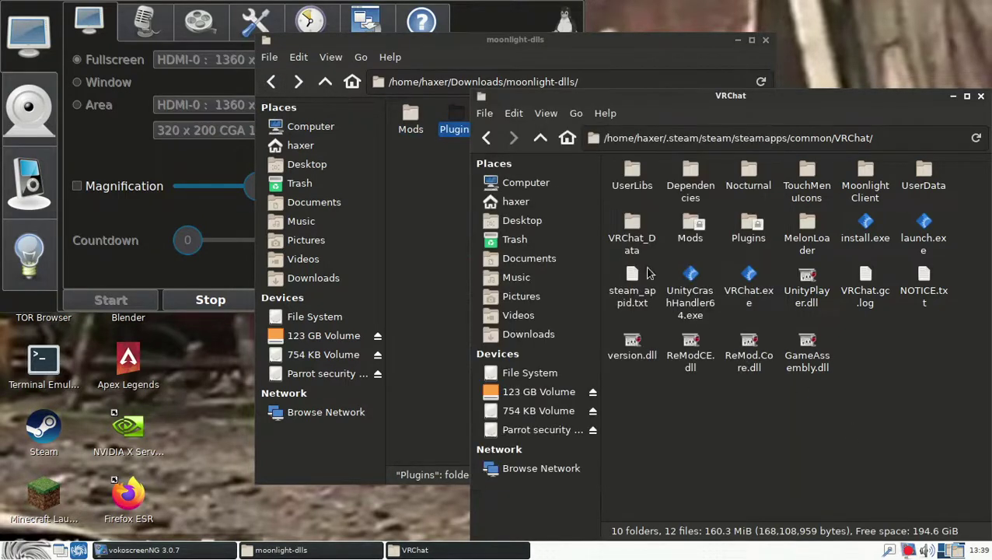
right_click(692, 233)
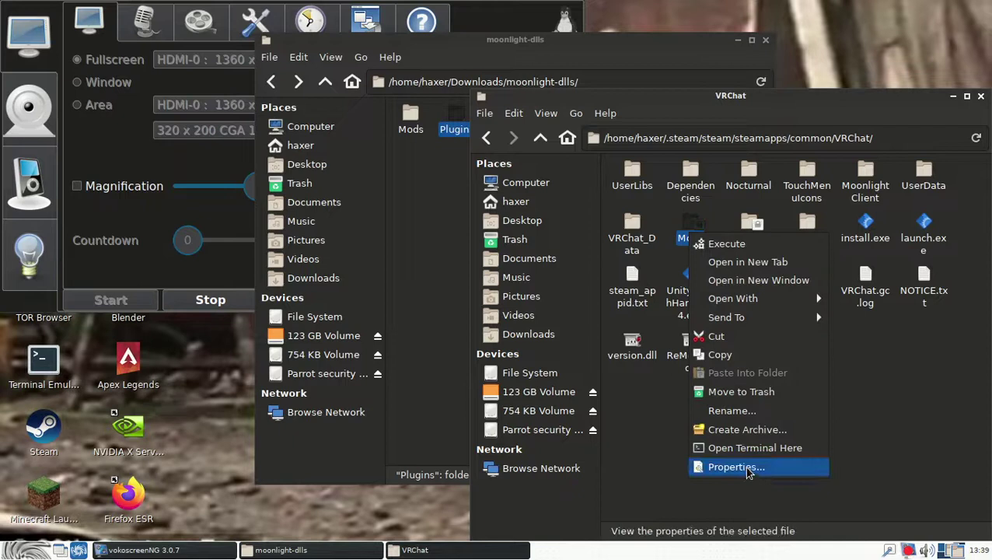
key("Escape")
double_click(689, 231)
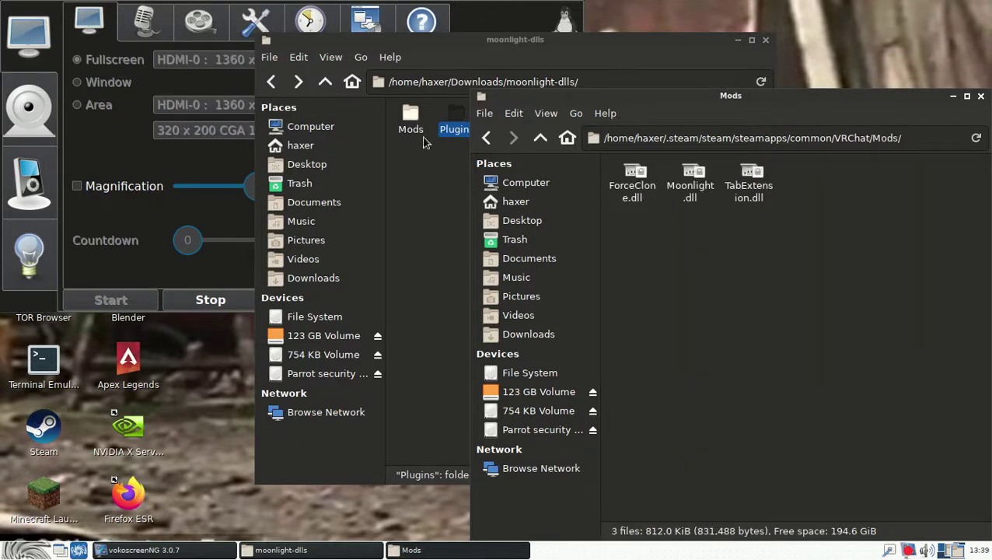
Step: Open the Mods folder of moonlight-dlls and select all three DLL files in it
left_click(412, 124)
double_click(412, 125)
left_click_drag(604, 155, 797, 384)
left_click(735, 288)
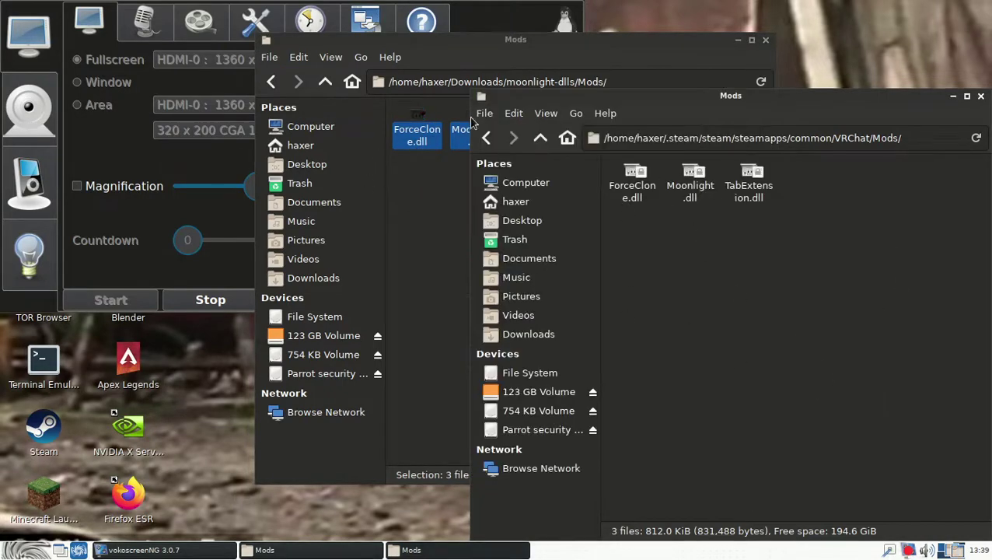
Step: Set the owner access of VRChat's Mods folder to Read & Write, applying it recursively, and reopen the folder
left_click(490, 137)
right_click(691, 238)
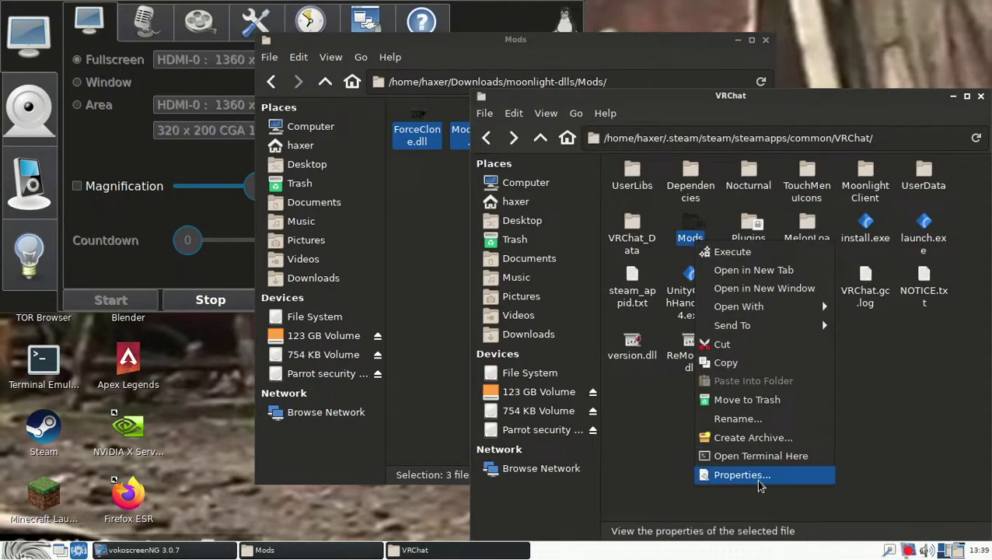
left_click(726, 472)
left_click(739, 194)
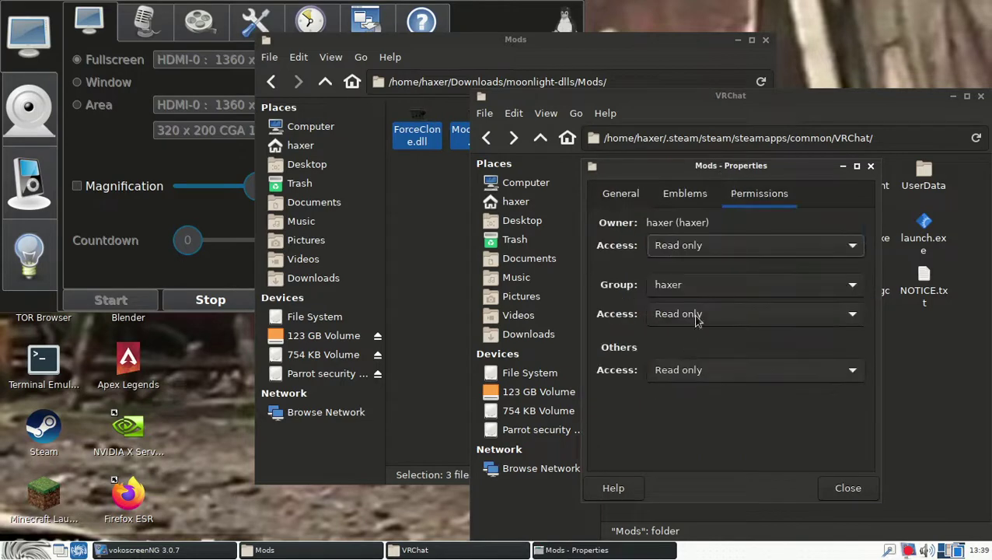
left_click(699, 259)
left_click(694, 268)
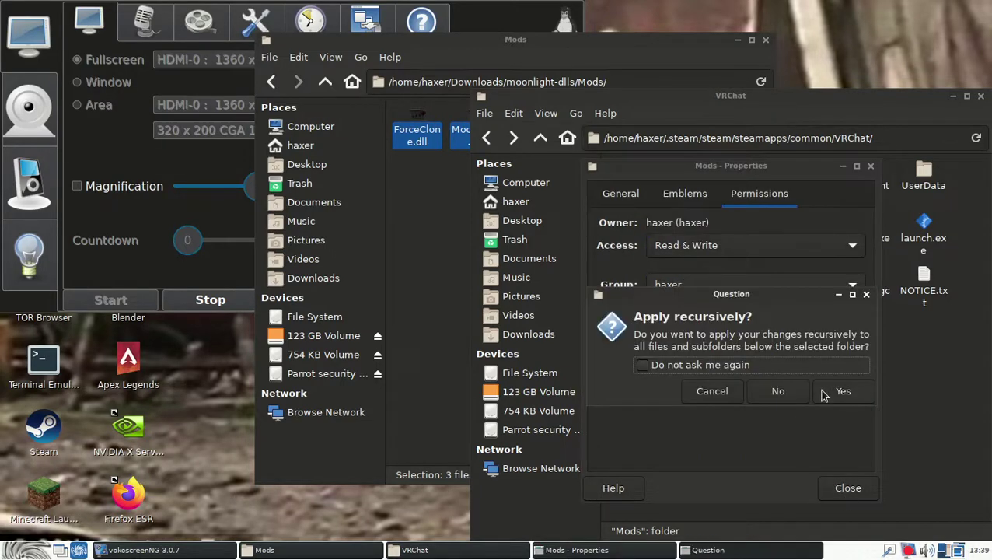
left_click(825, 391)
left_click(845, 487)
double_click(690, 227)
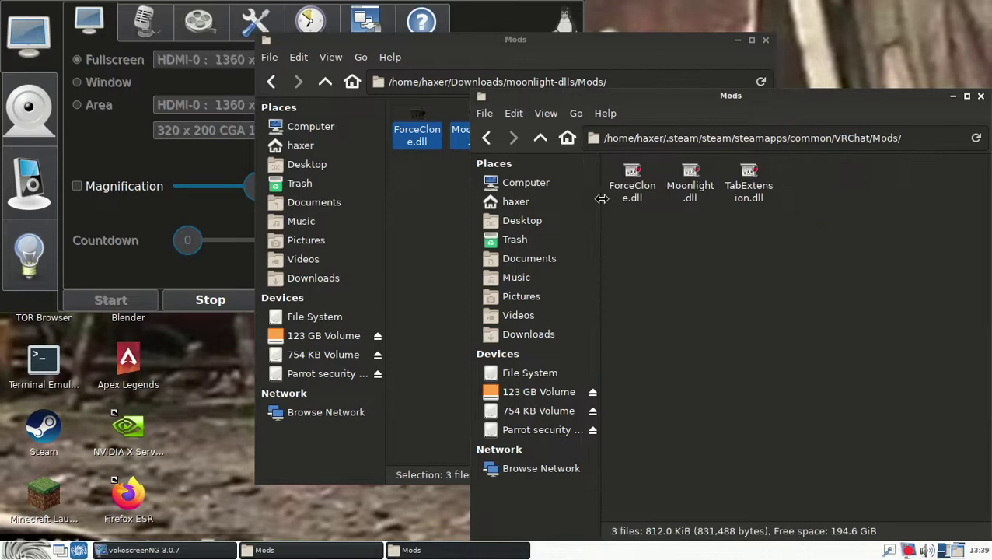
Step: Set the owner access of VRChat's Plugins folder to Read & Write and apply the change recursively
left_click(485, 137)
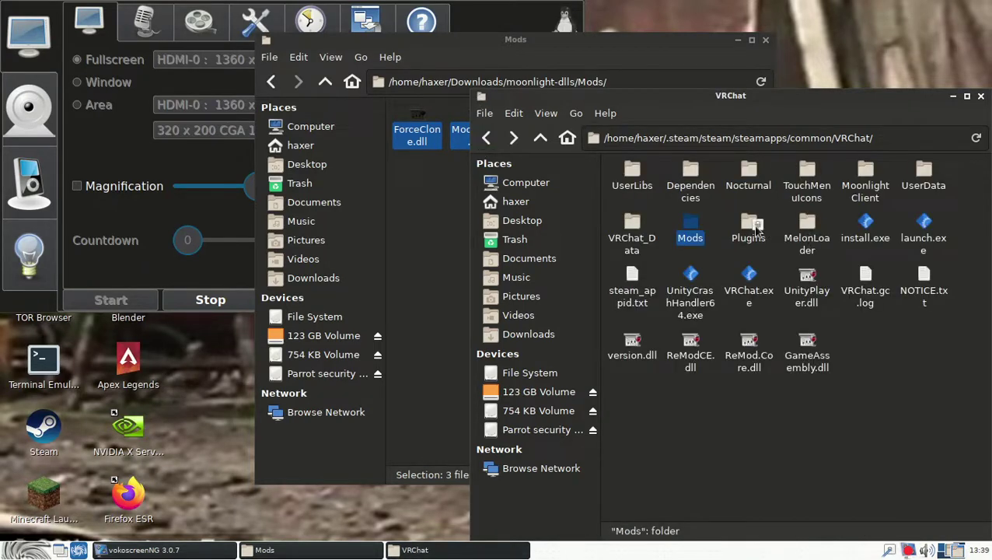
double_click(748, 227)
right_click(783, 264)
left_click(832, 422)
left_click(750, 194)
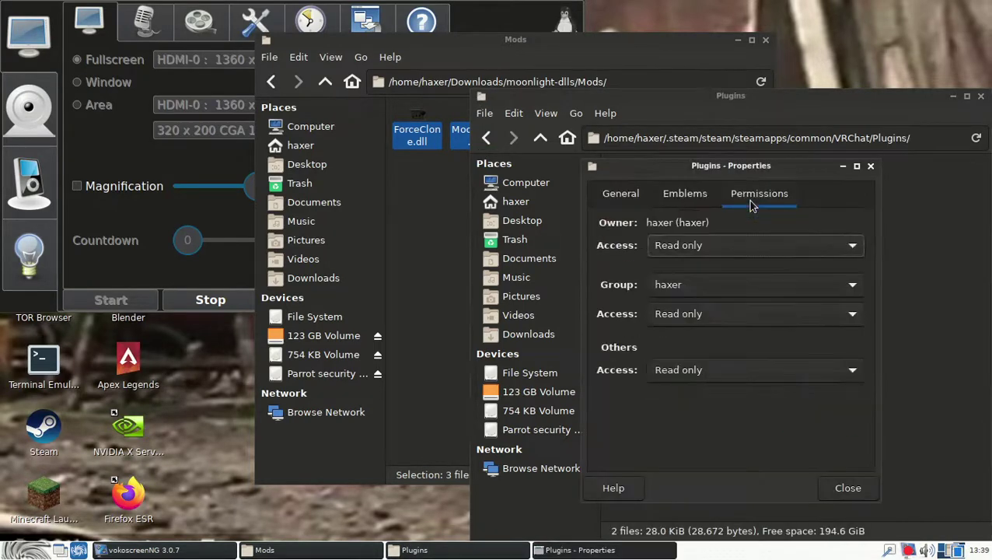
left_click(717, 247)
left_click(715, 269)
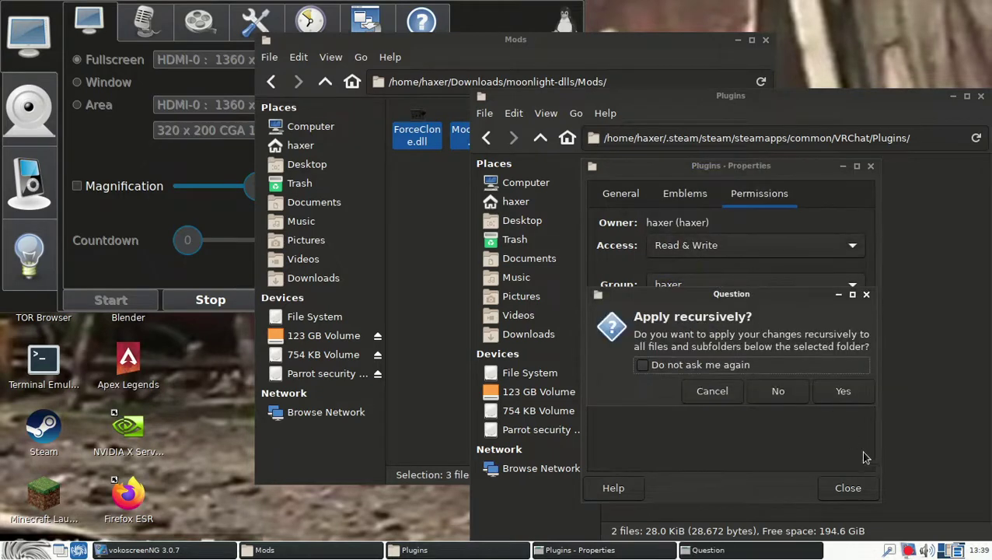
left_click(831, 386)
left_click(852, 488)
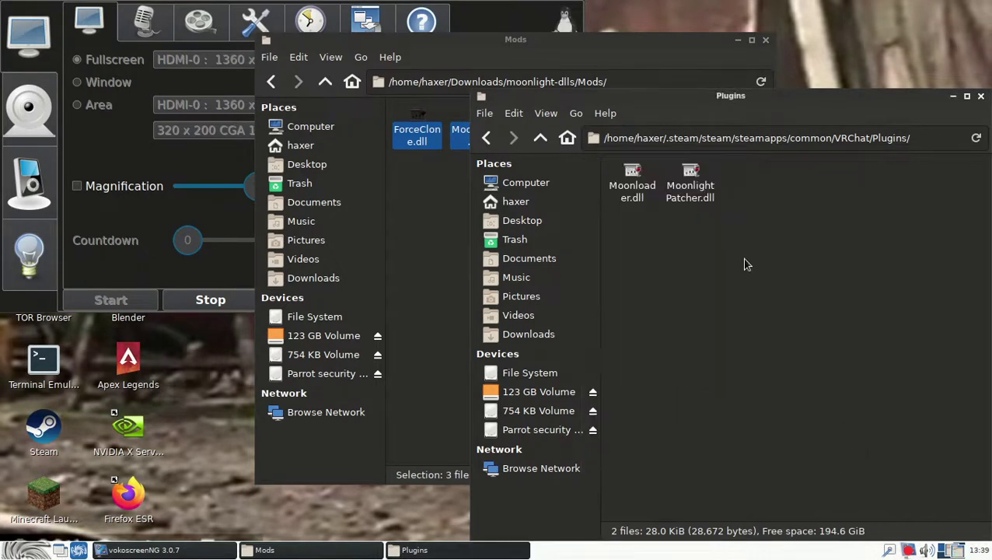
Step: Delete ForceClone.dll, Moonlight.dll and TabExtension.dll from VRChat's Mods folder
left_click(485, 138)
double_click(688, 222)
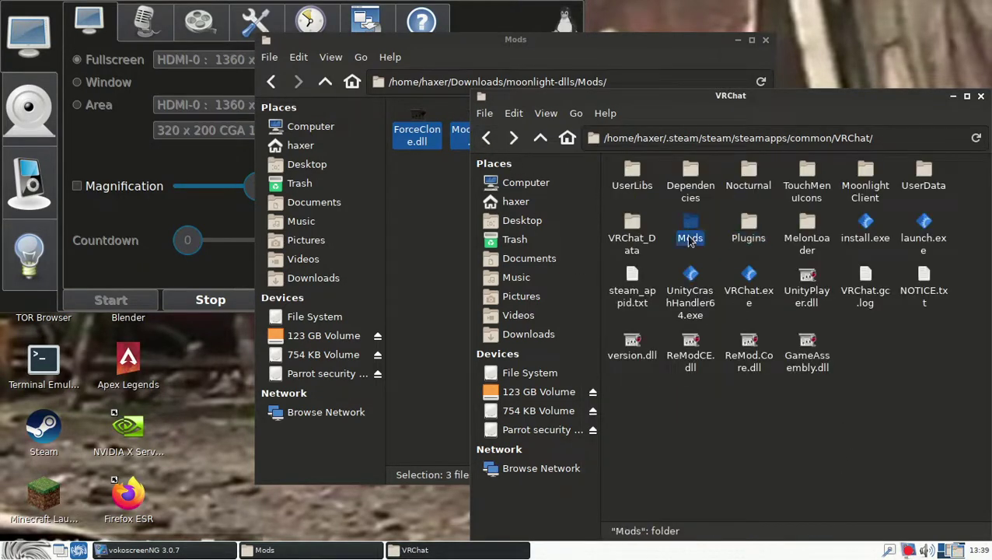
key("ctrl+a")
key("alt+Left")
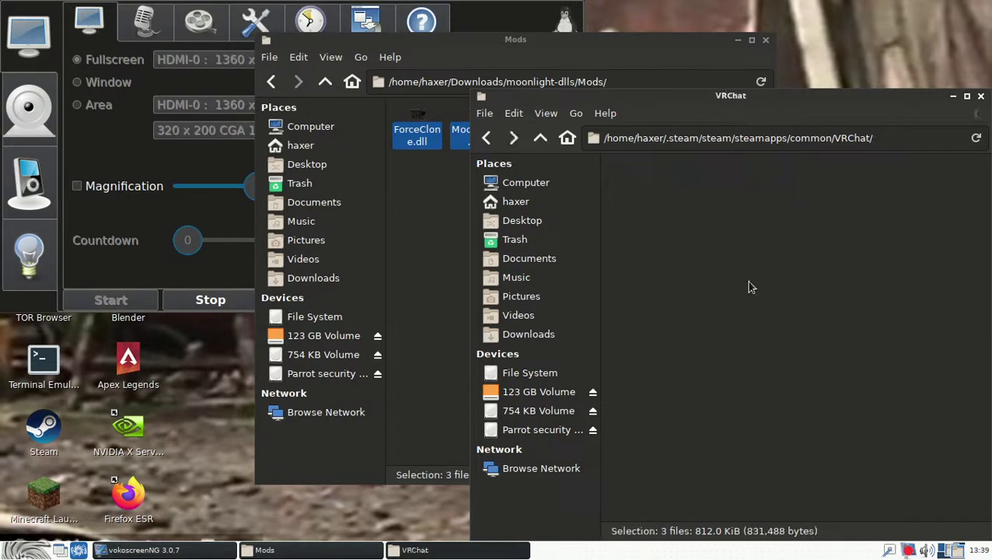
double_click(690, 226)
left_click_drag(855, 246, 657, 197)
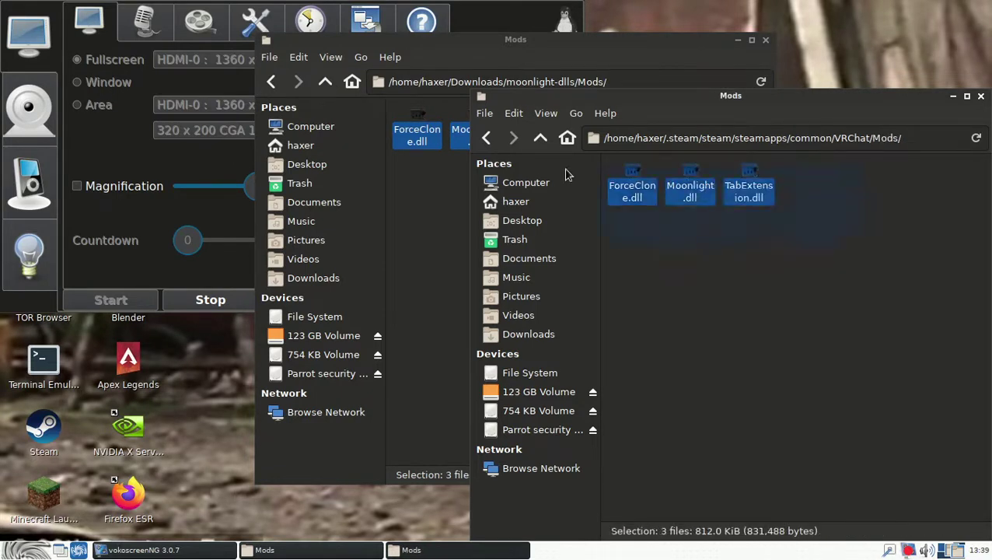
key("Delete")
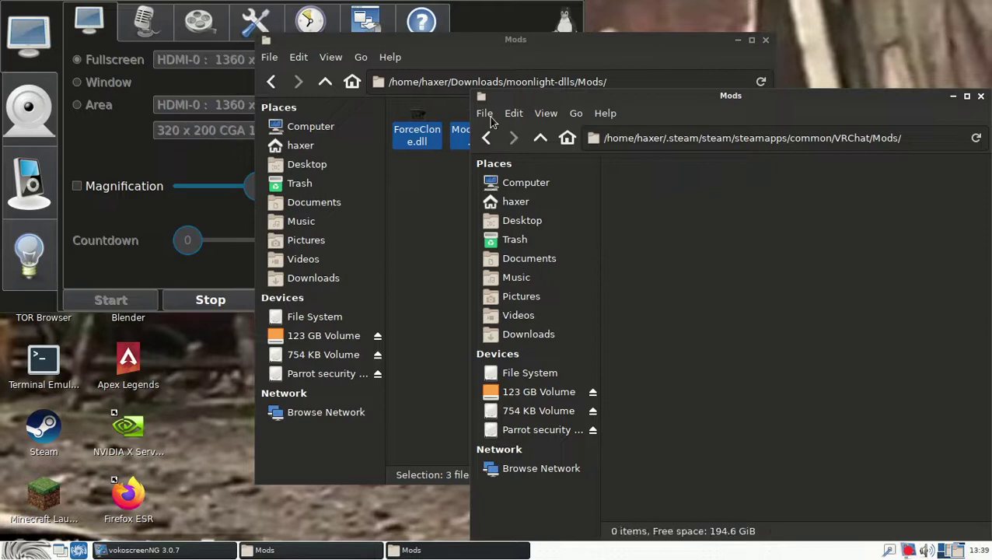
Step: Delete both DLL files from VRChat's Plugins folder
key("alt+Left")
double_click(748, 226)
key("ctrl+a")
key("Delete")
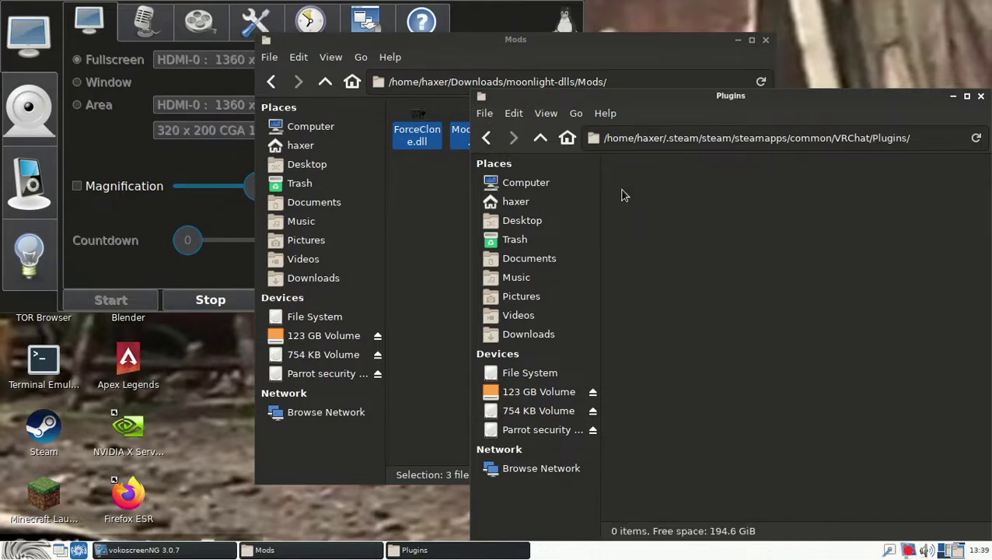
Step: Copy the three DLL files from the moonlight-dlls Mods folder into VRChat's Mods folder
left_click(482, 140)
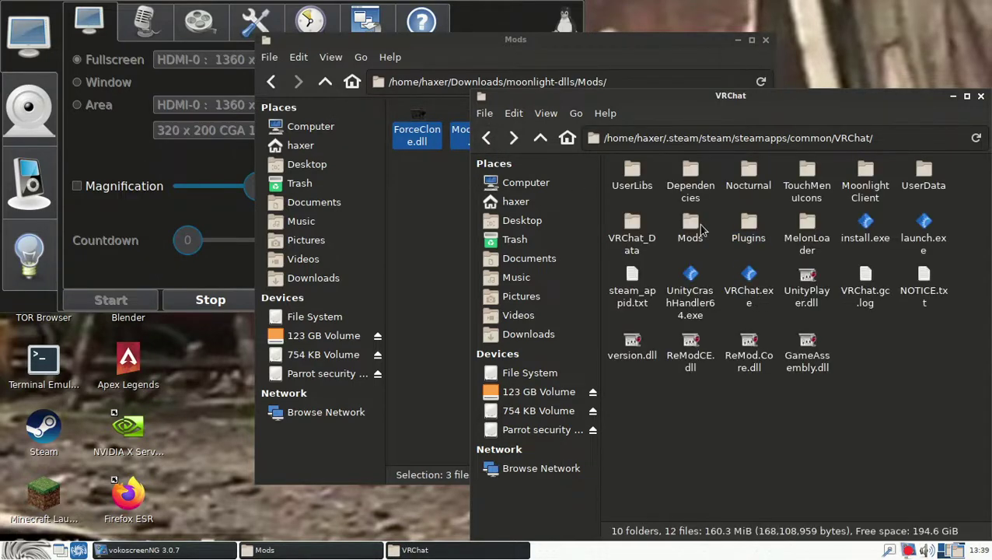
double_click(694, 225)
left_click(339, 70)
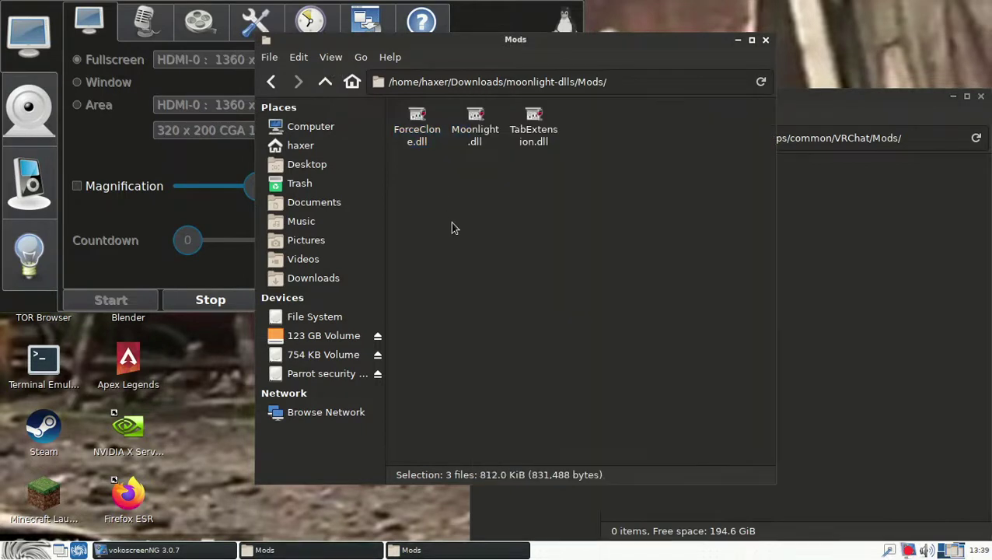
left_click_drag(560, 170, 418, 132)
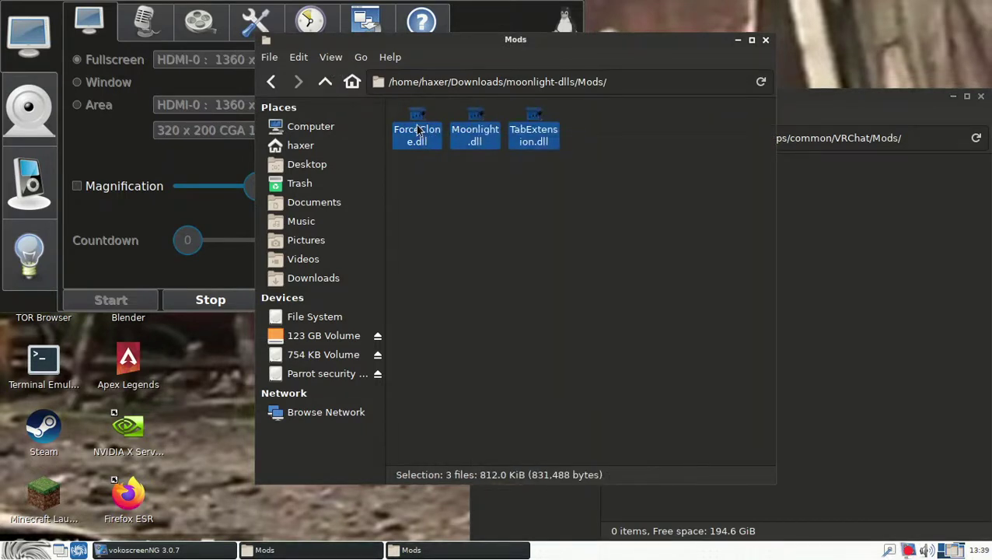
right_click(418, 130)
left_click(431, 193)
left_click(879, 302)
key("ctrl+v")
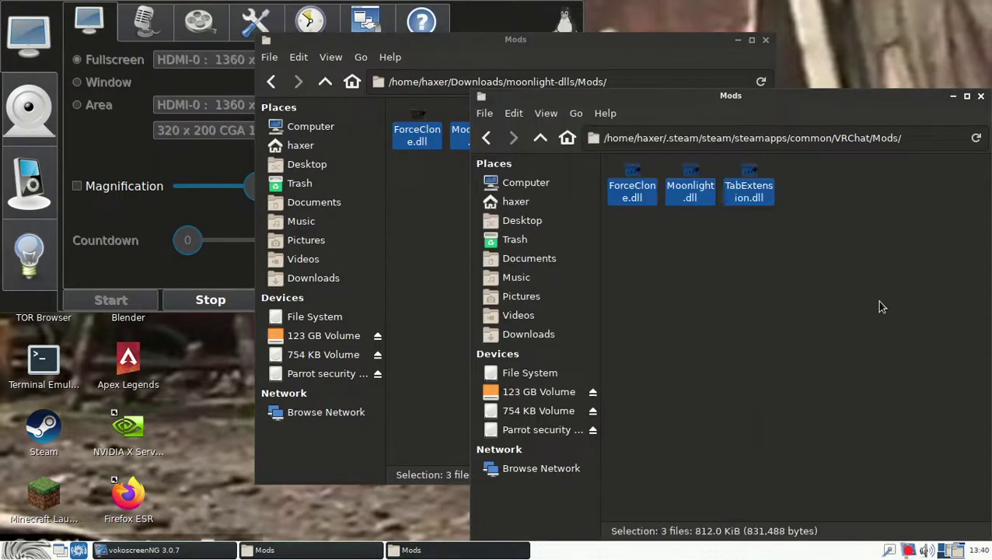
Step: Copy Moonloader.dll and MoonlightPatcher.dll from the moonlight-dlls Plugins folder into VRChat's Plugins folder
left_click(487, 140)
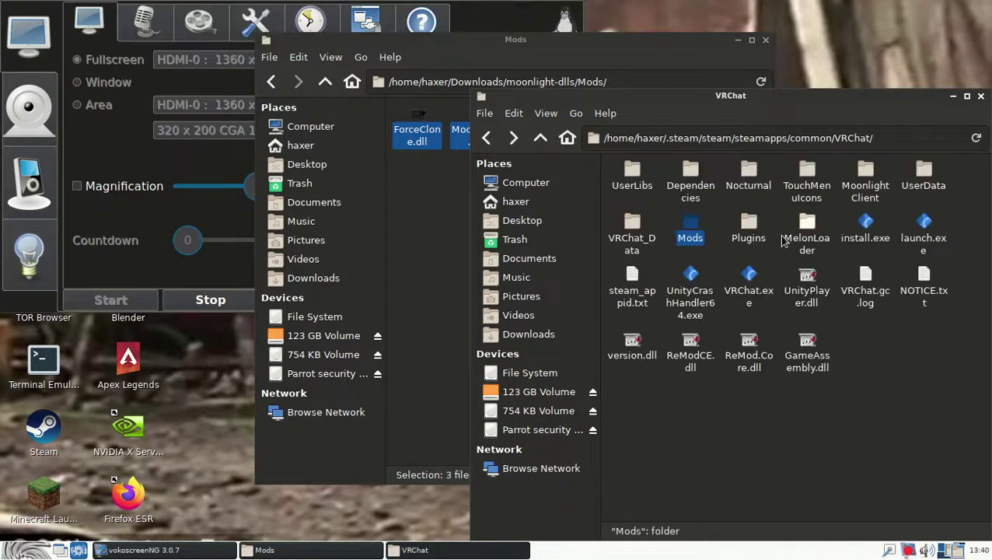
double_click(747, 227)
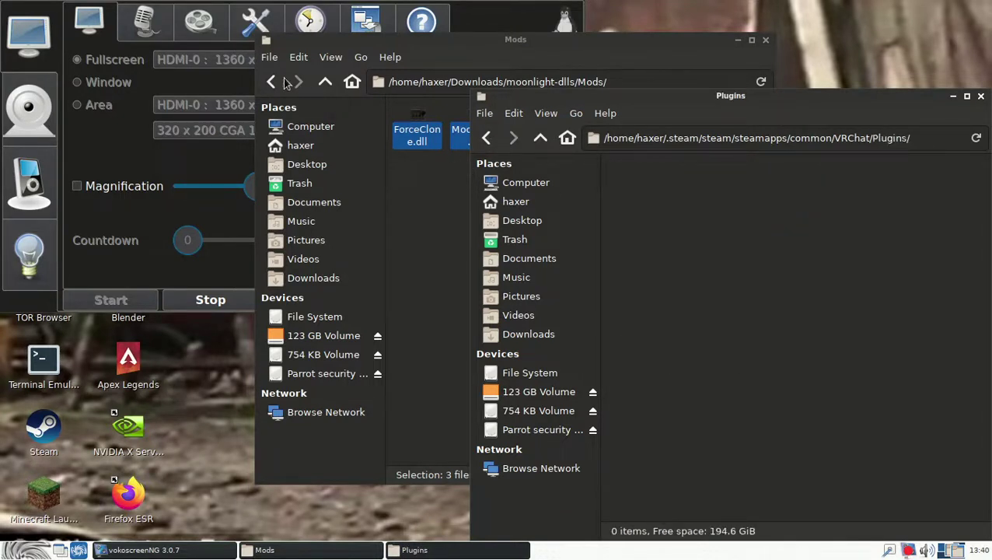
left_click(272, 81)
double_click(455, 123)
left_click(474, 140)
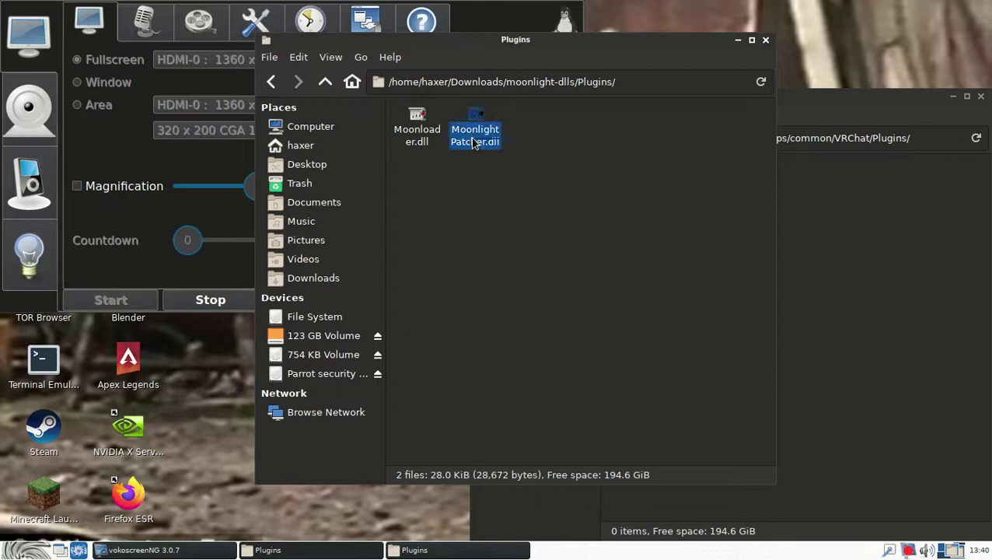
left_click(421, 137, "ctrl")
left_click(964, 274)
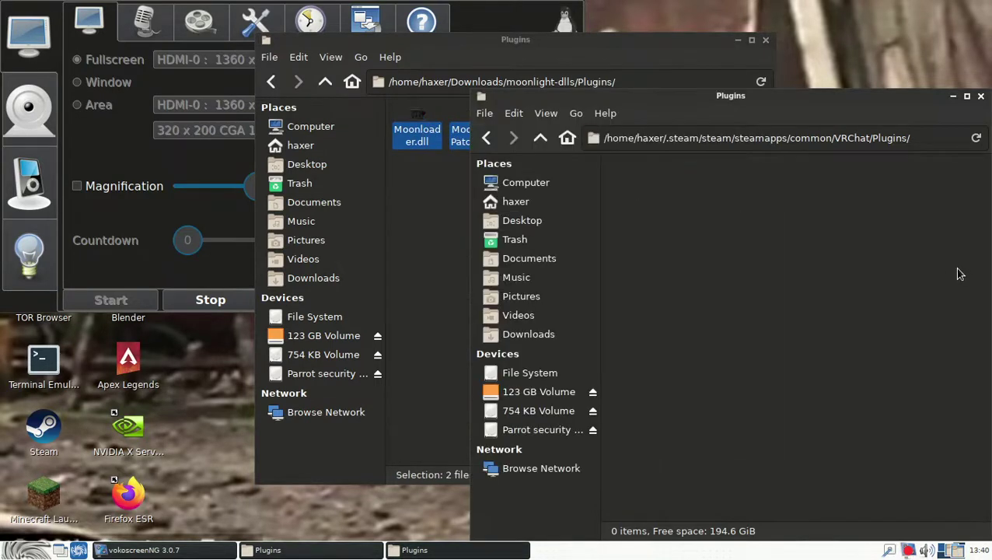
key("ctrl+v")
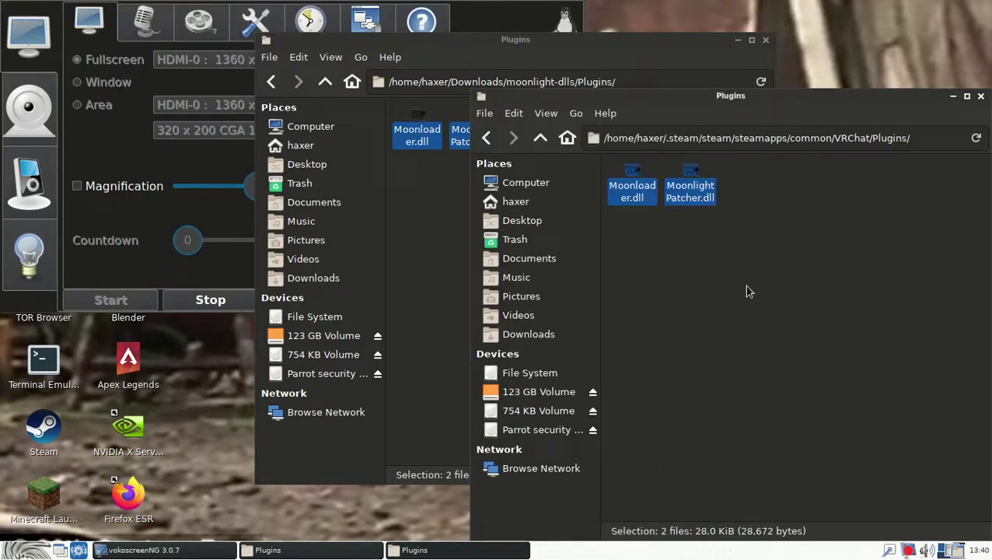
Step: Set the owner access of VRChat's Mods folder to Read only, agreeing to apply the change recursively
left_click(483, 140)
left_click(923, 480)
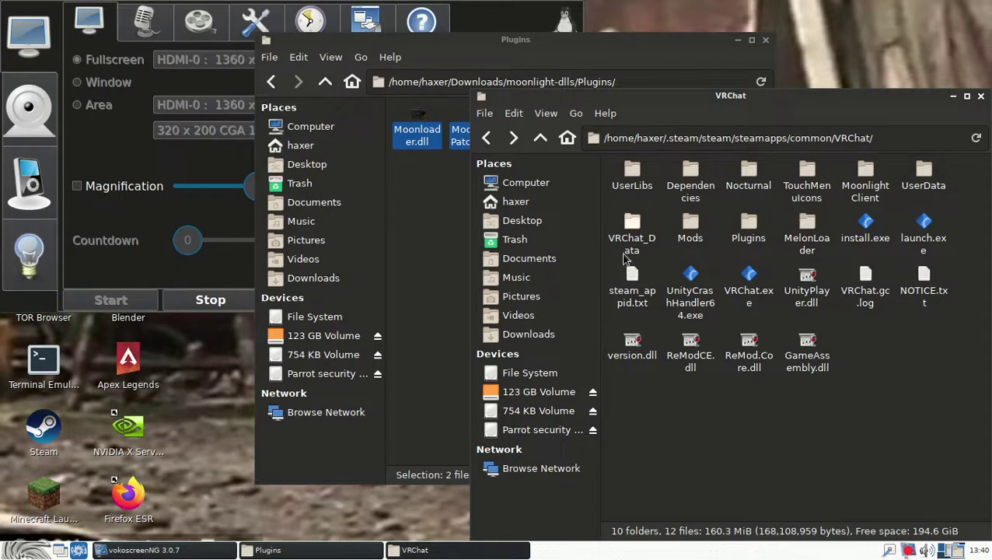
right_click(697, 243)
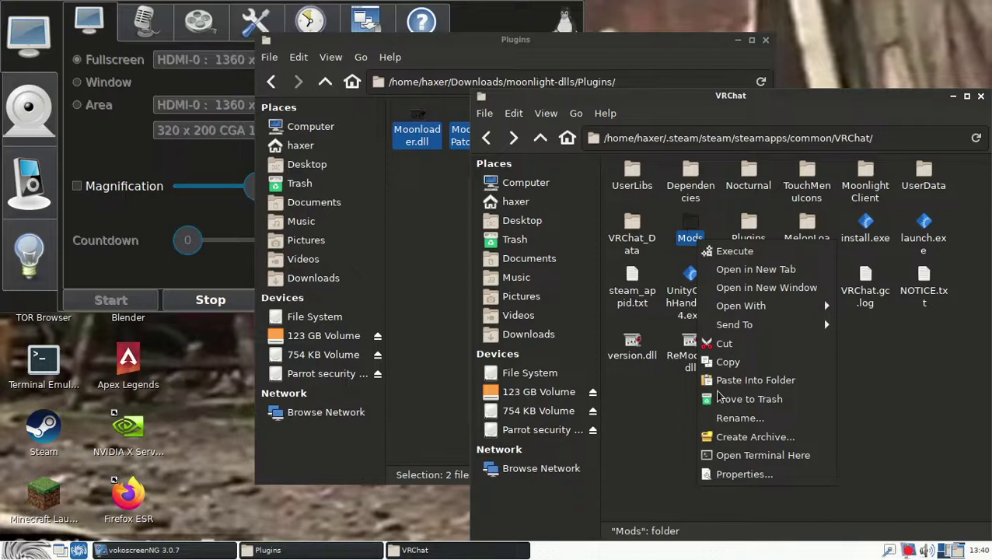
left_click(721, 474)
left_click(760, 194)
left_click(721, 247)
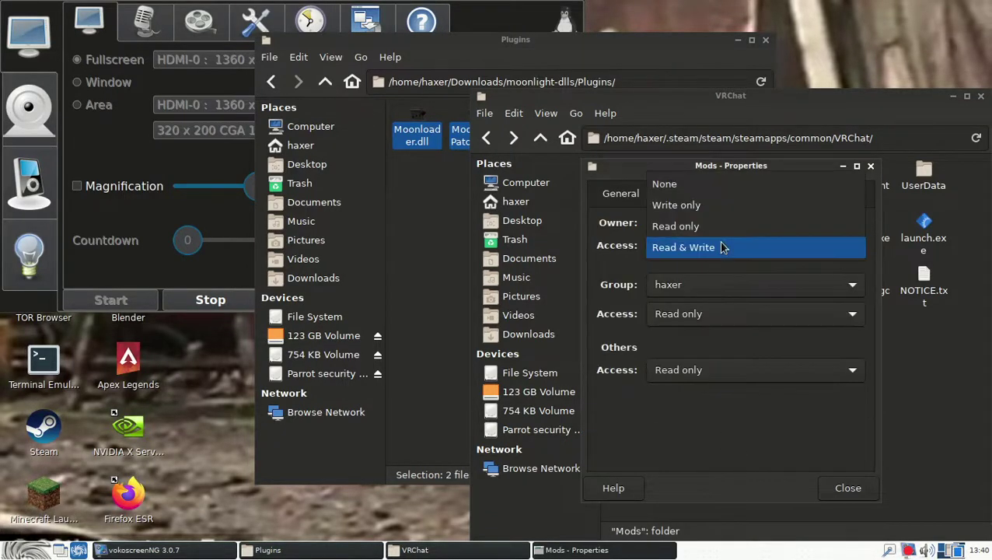
left_click(722, 247)
left_click(844, 391)
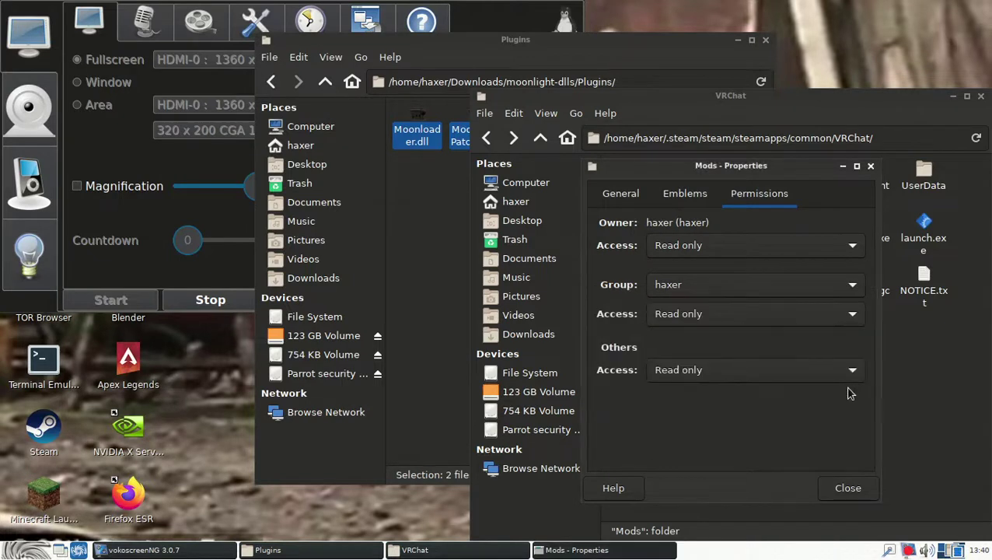
left_click(849, 482)
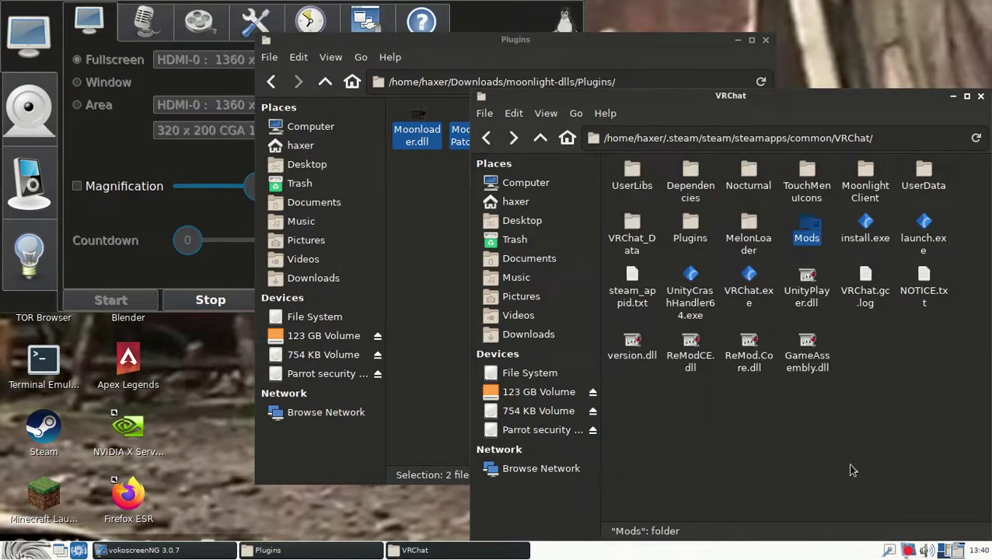
Step: Set the owner access of all three DLL files inside VRChat's Mods folder to Read only
double_click(805, 236)
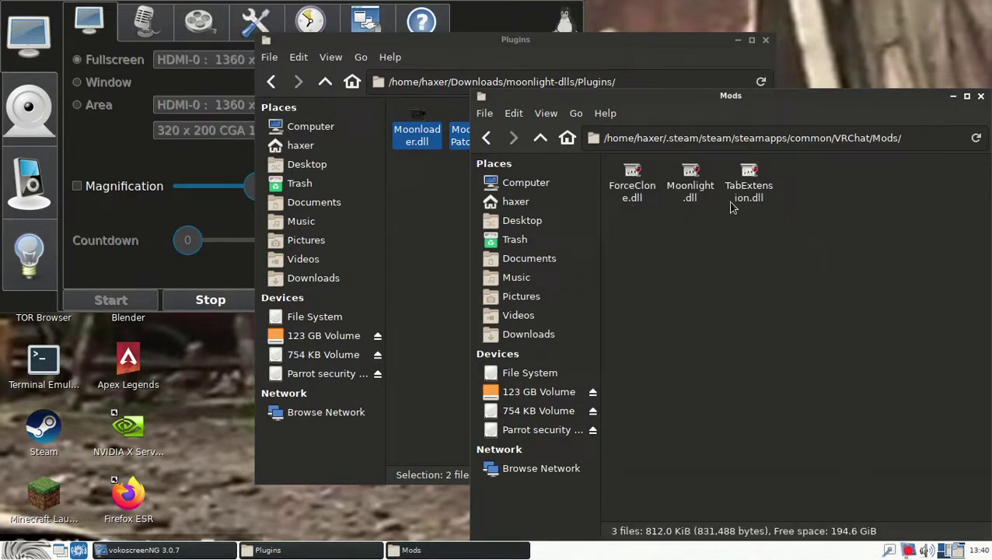
left_click_drag(768, 221, 609, 181)
right_click(631, 184)
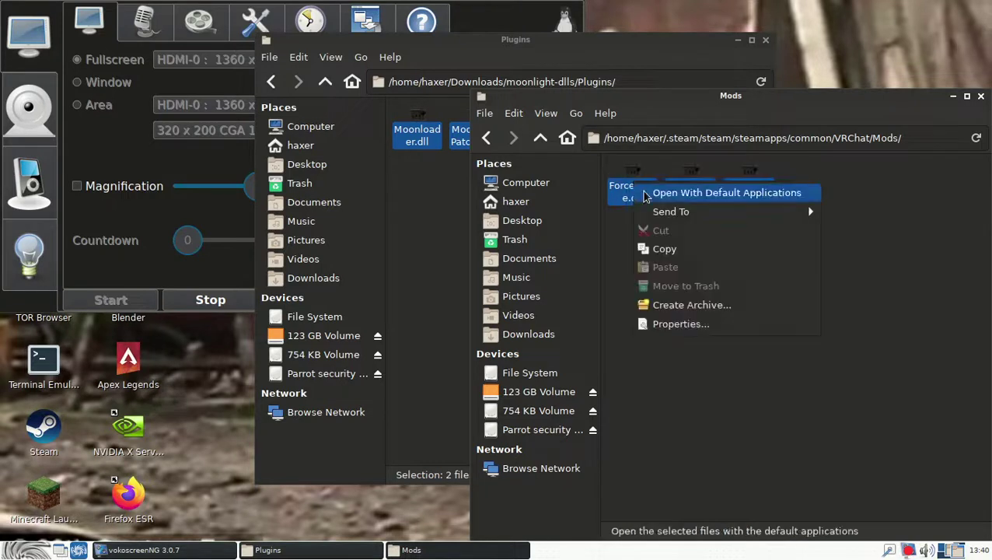
left_click(681, 324)
left_click(763, 202)
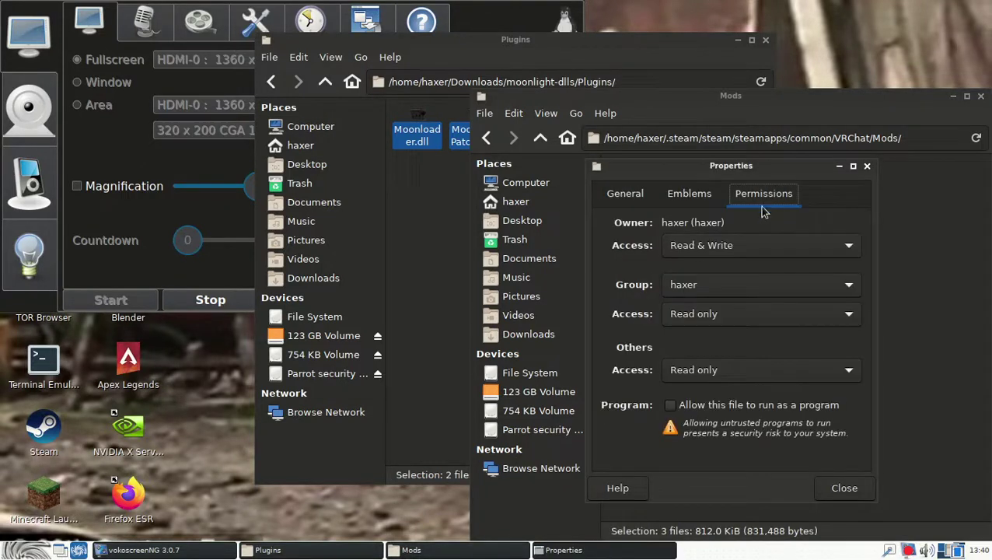
left_click(702, 246)
left_click(699, 227)
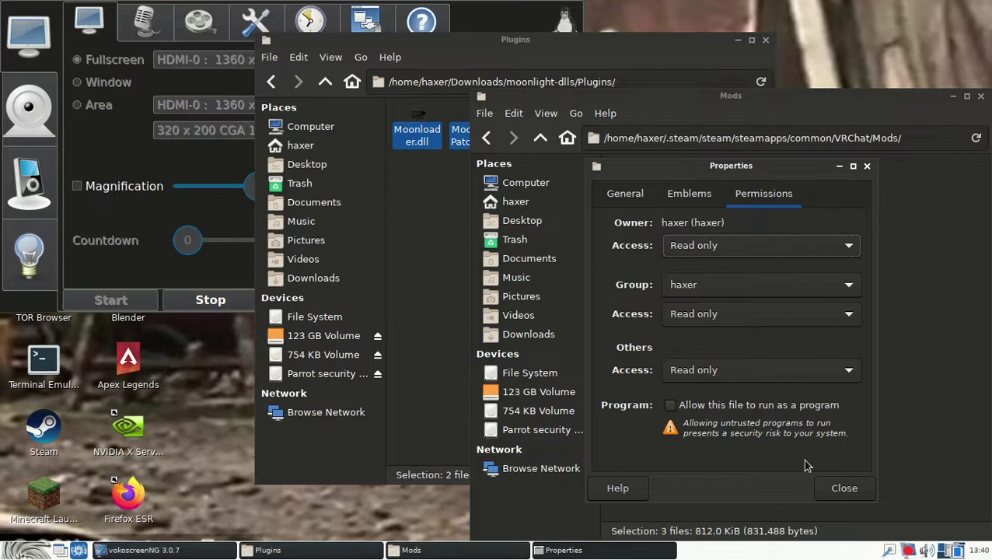
left_click(828, 485)
left_click(688, 233)
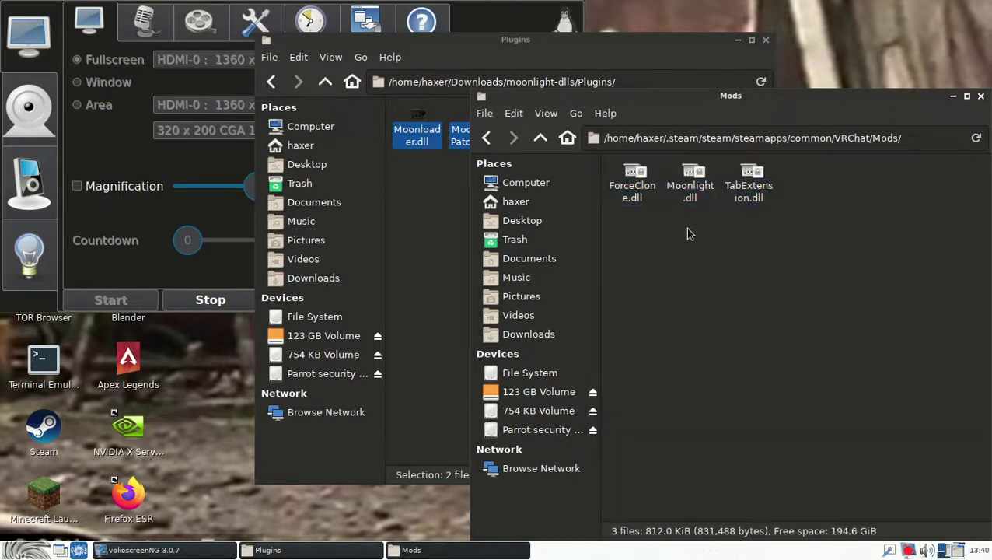
Step: Set the owner access of VRChat's Plugins folder to Read only, applying the change recursively
left_click(485, 138)
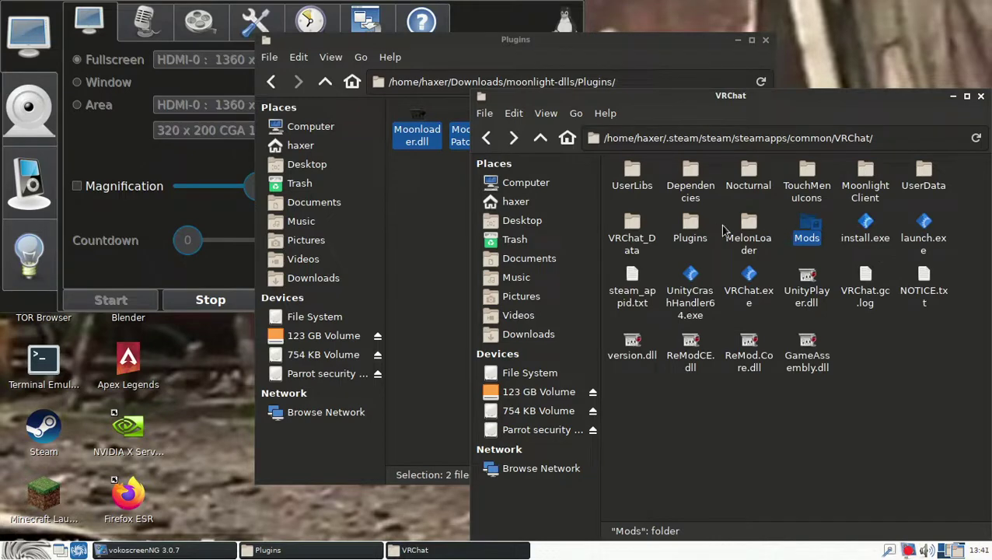
double_click(691, 228)
left_click(486, 137)
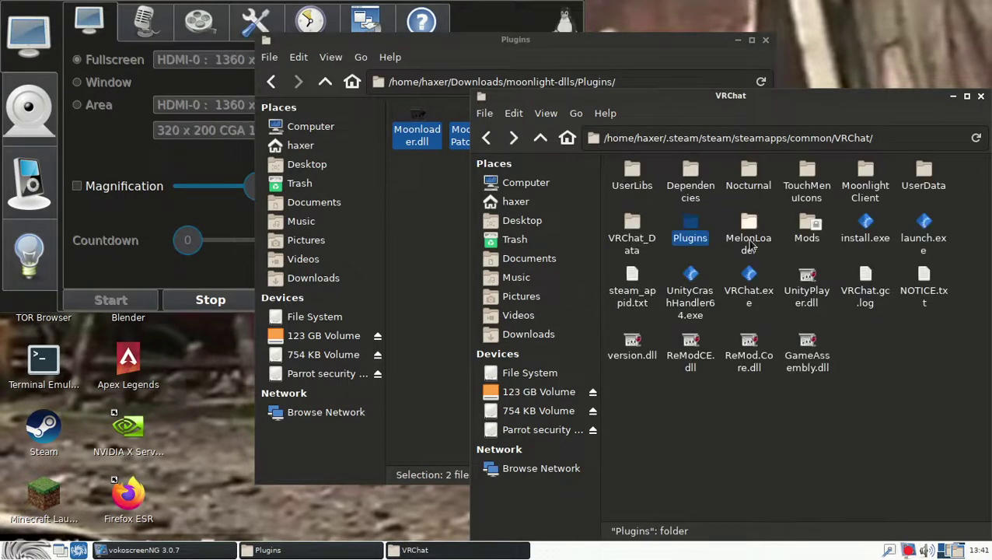
right_click(691, 233)
left_click(732, 467)
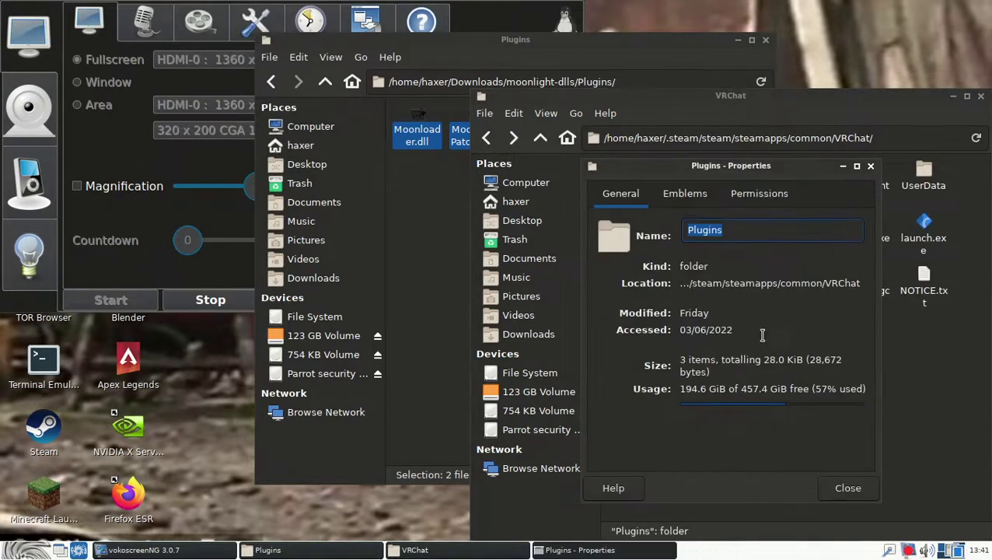
left_click(749, 204)
left_click(688, 248)
left_click(691, 226)
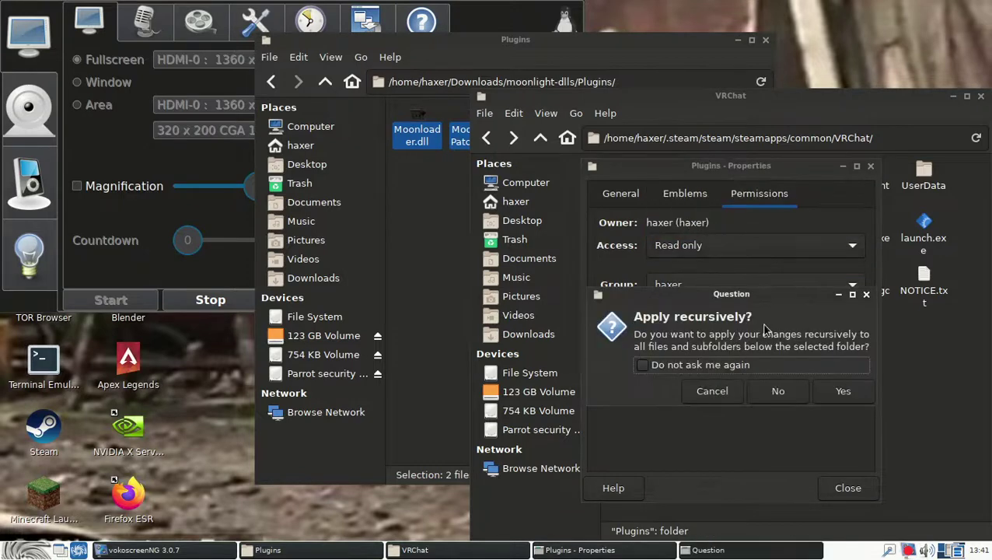
left_click(838, 389)
left_click(843, 490)
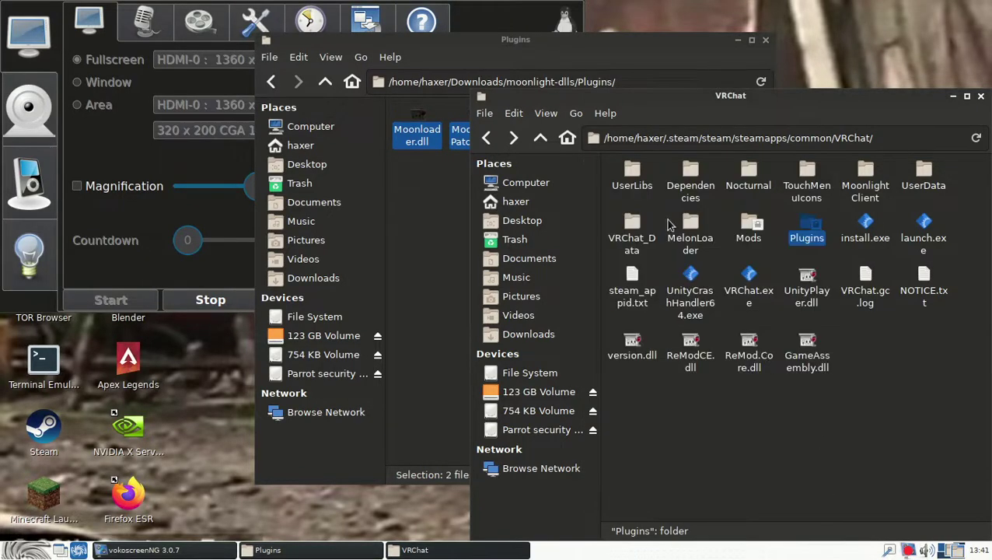
Step: Set the owner access of Moonloader.dll and MoonlightPatcher.dll inside VRChat's Plugins folder to Read only
double_click(806, 228)
key("ctrl+a")
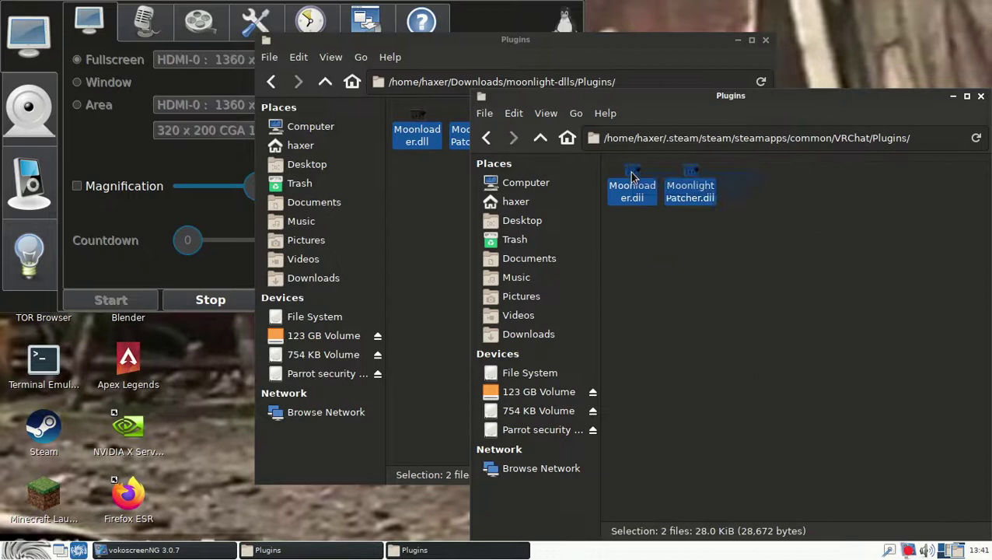
right_click(642, 198)
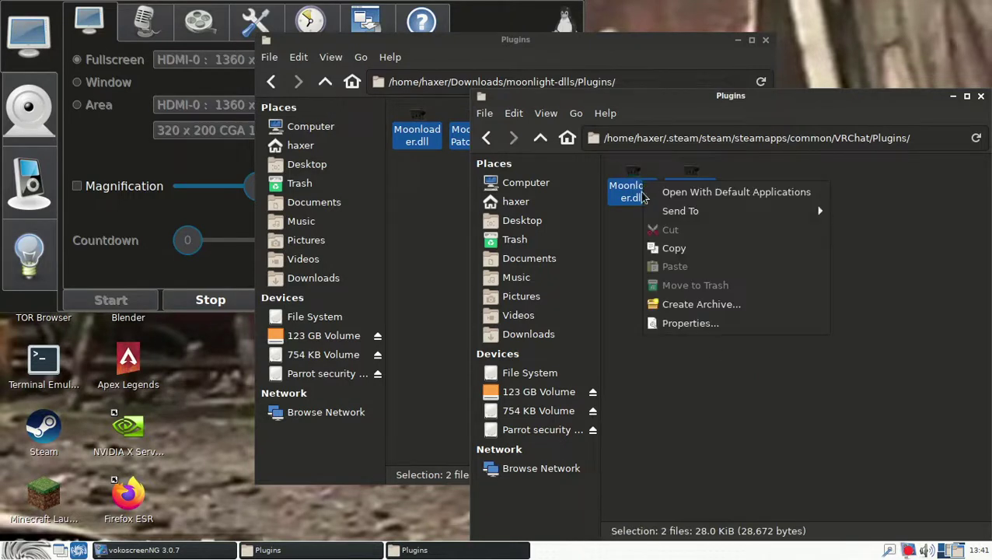
left_click(689, 323)
left_click(763, 194)
left_click(710, 245)
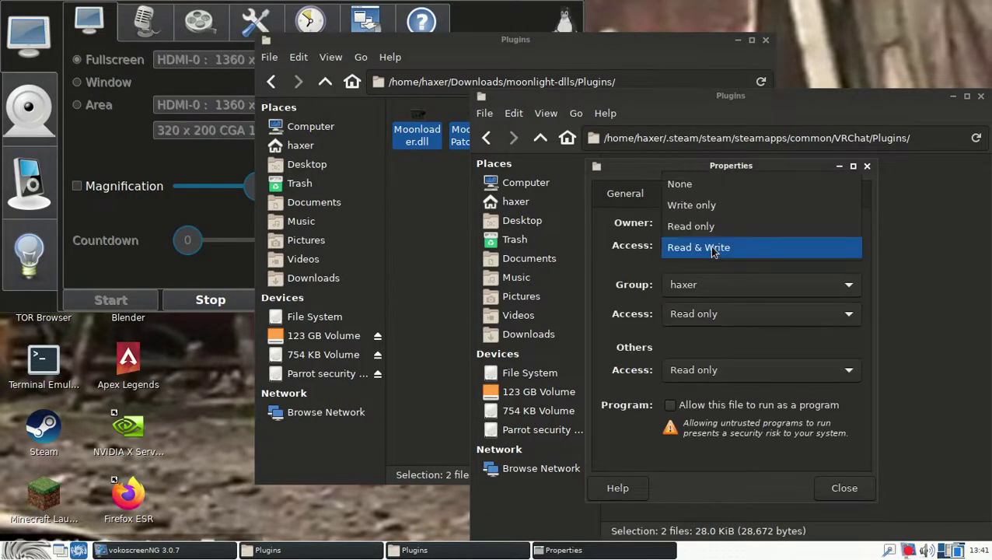
left_click(715, 226)
left_click(849, 486)
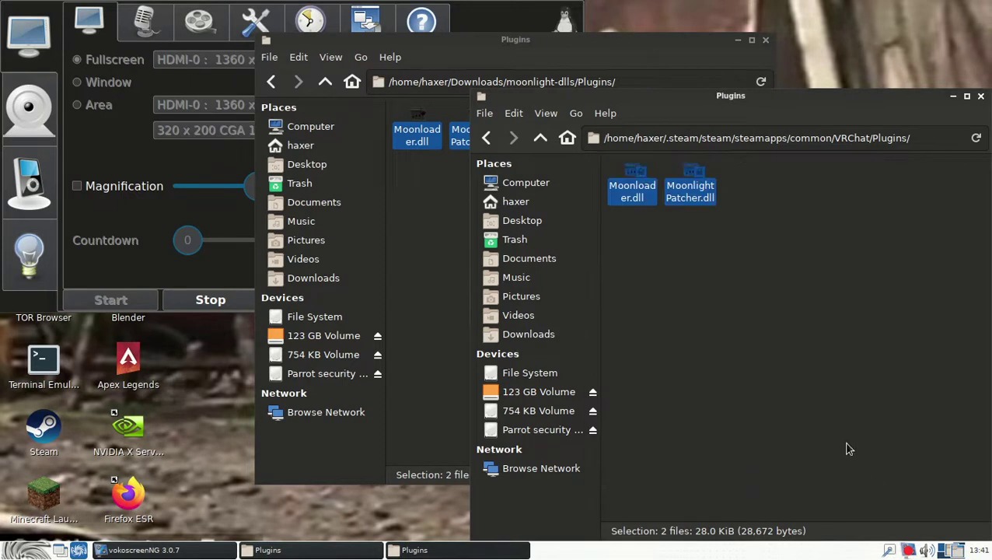
left_click(923, 266)
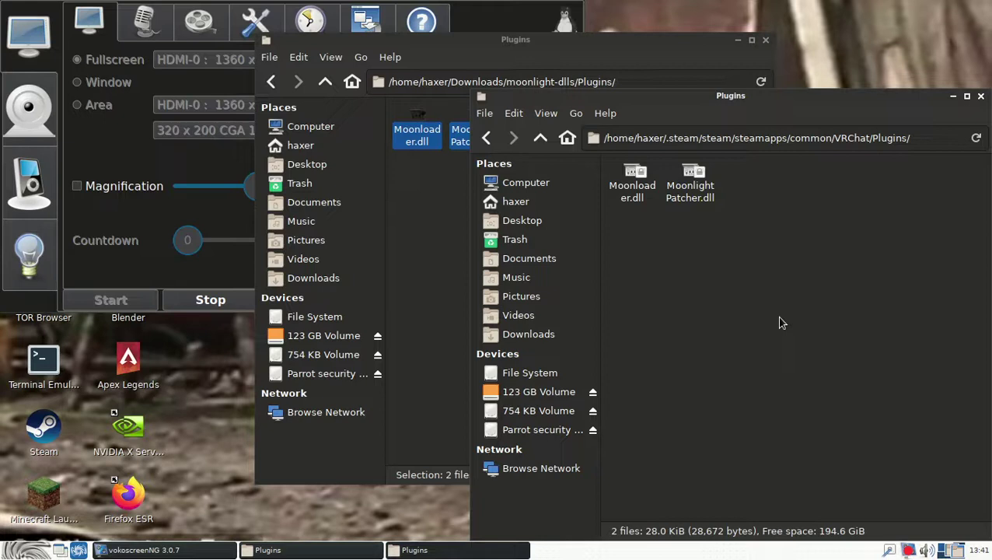
Step: Check the general properties of Moonloader.dll in VRChat's Plugins folder and close both file manager windows
left_click(630, 179)
left_click(689, 179)
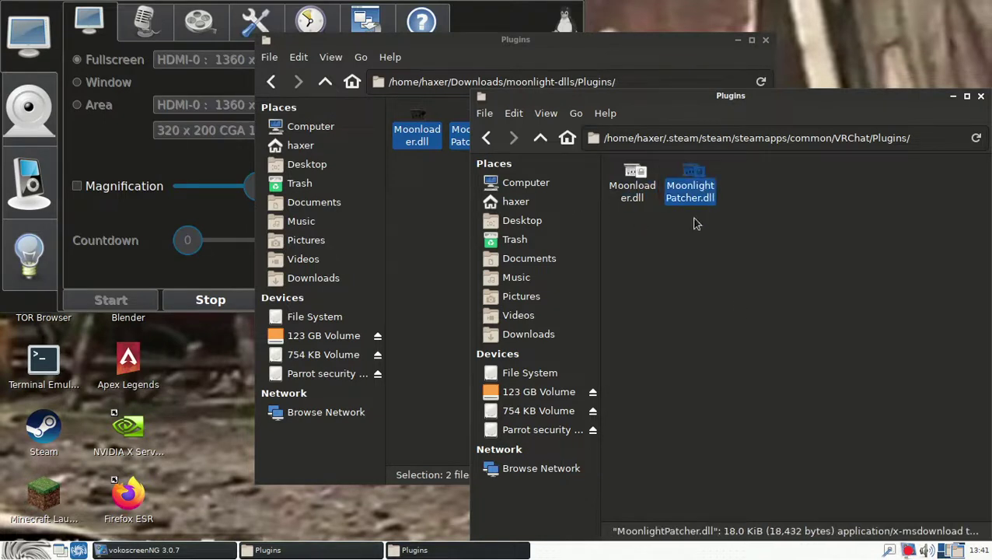
left_click(697, 224)
right_click(631, 194)
left_click(647, 362)
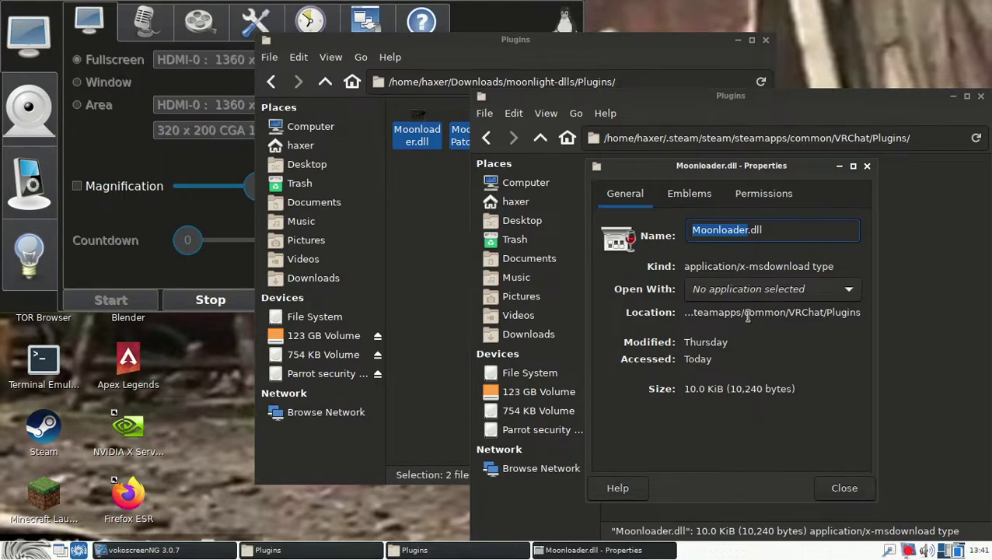
left_click(866, 166)
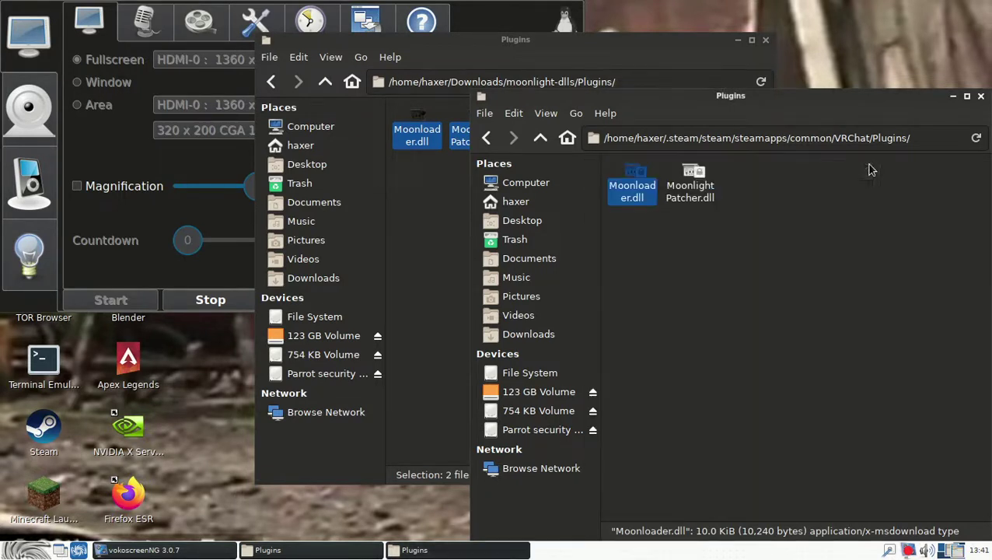
left_click(980, 96)
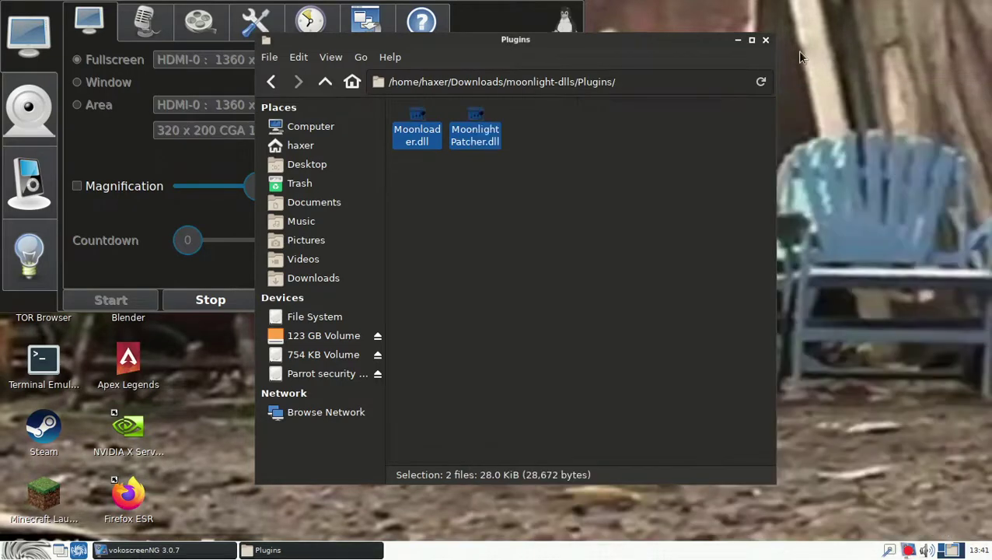
left_click(766, 42)
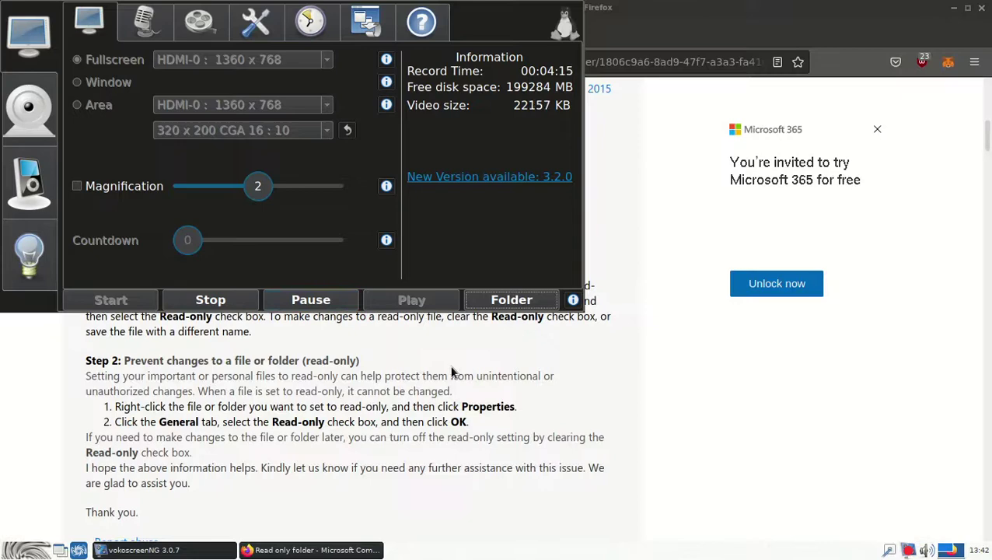
Step: Switch to Firefox and read the Microsoft Community reply on making files and folders read-only in Windows
left_click(687, 389)
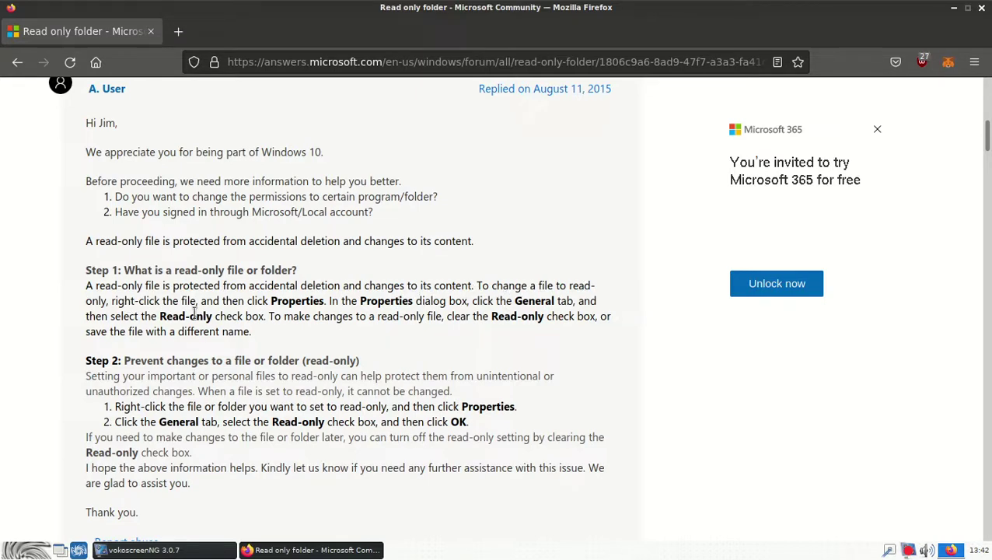
scroll(305, 344, "down", 4)
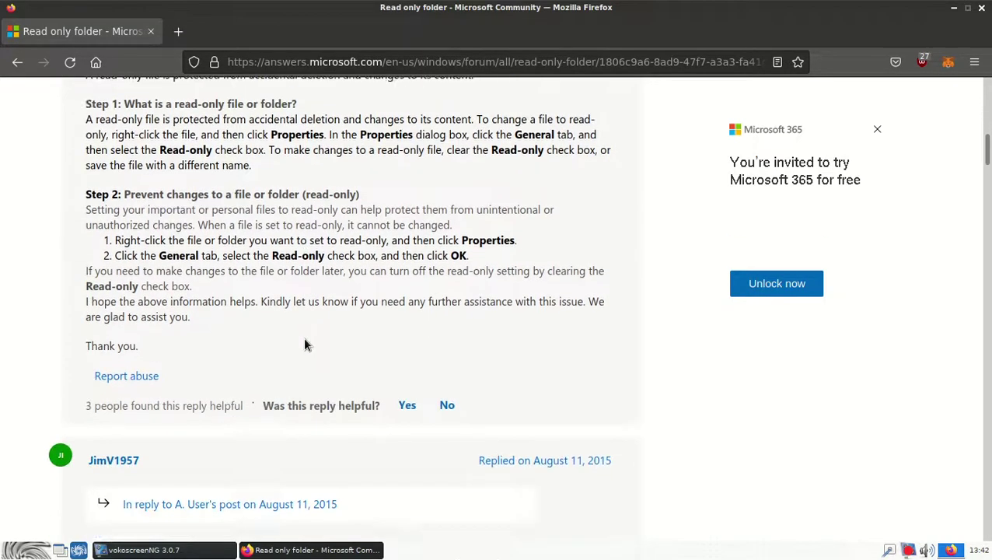
scroll(305, 345, "down", 15)
scroll(305, 339, "up", 10)
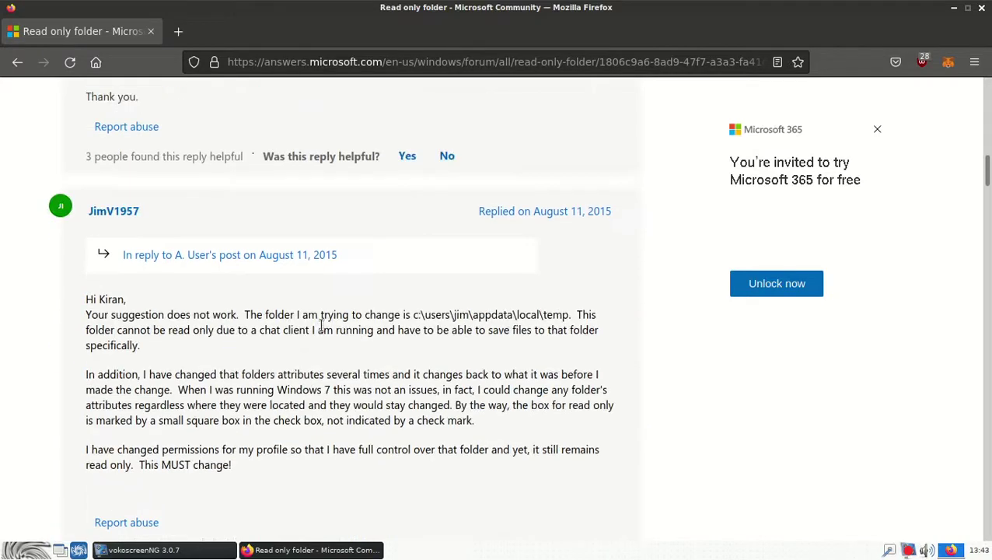
scroll(321, 325, "up", 8)
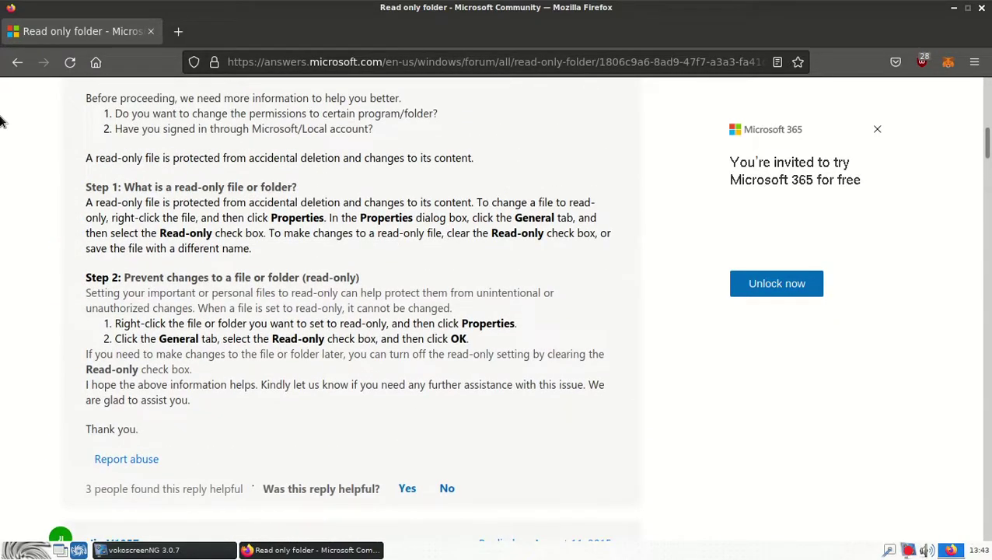
Step: Return to the Google search, view the Windows Club and Ten Forums image results on read-only attributes, and close the browser
left_click(17, 62)
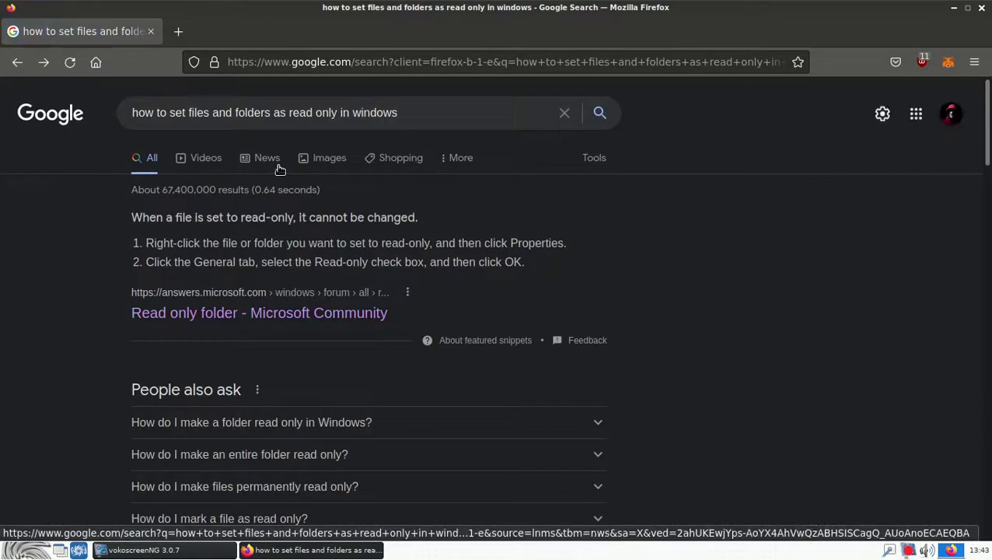
left_click(330, 154)
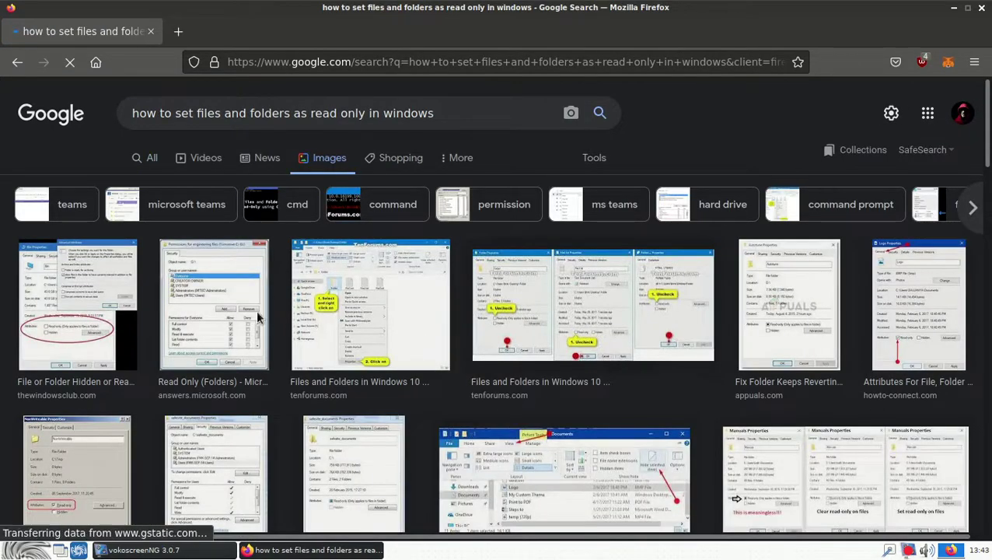
left_click(48, 337)
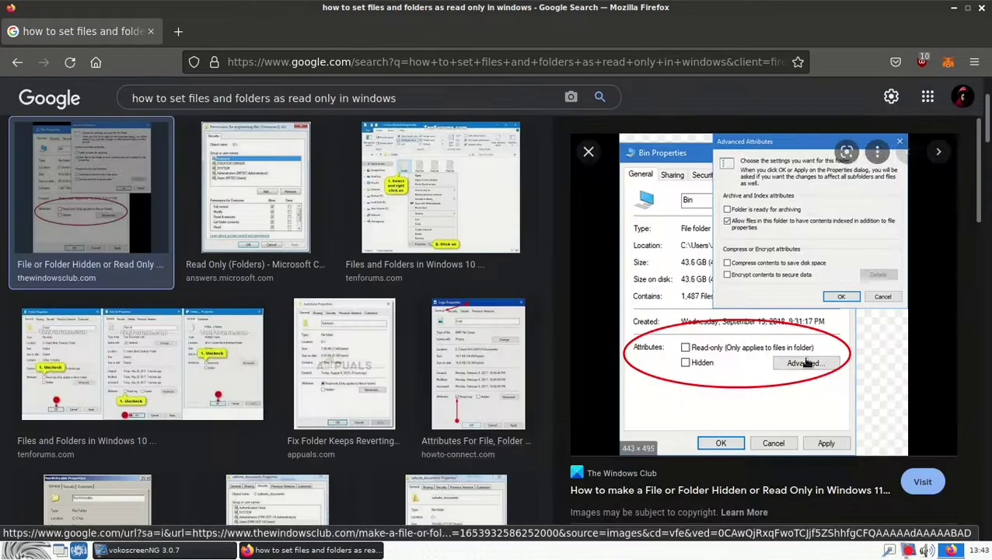
left_click(768, 345)
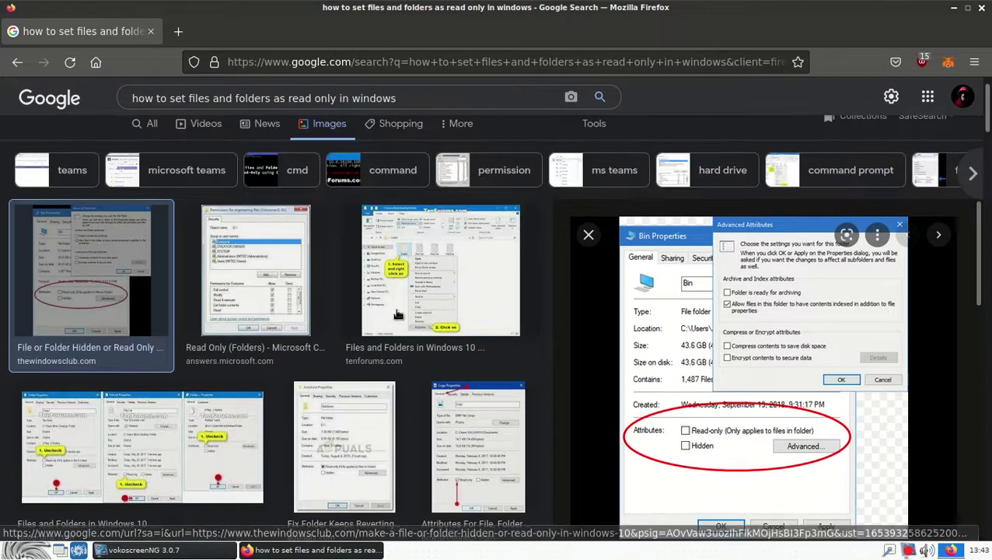
left_click(403, 236)
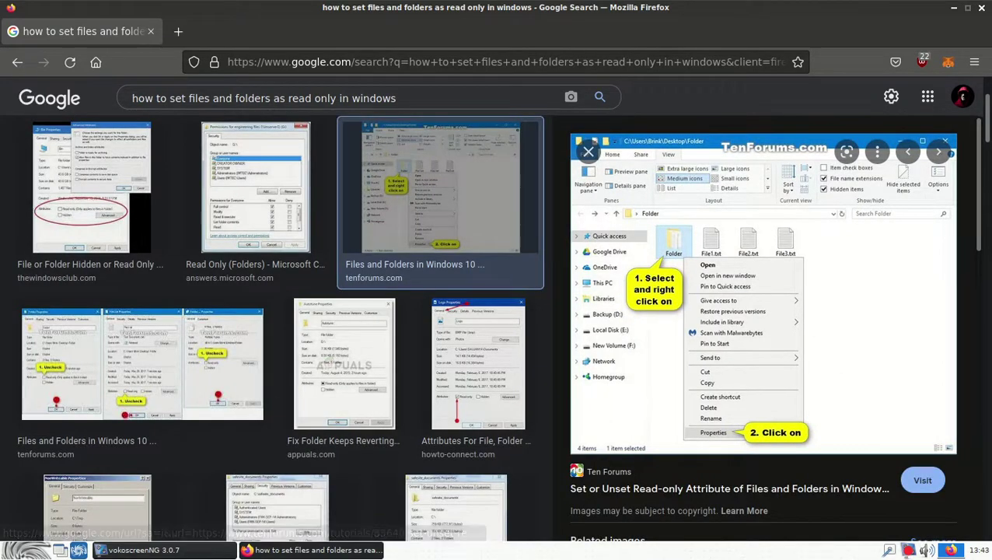
left_click(983, 9)
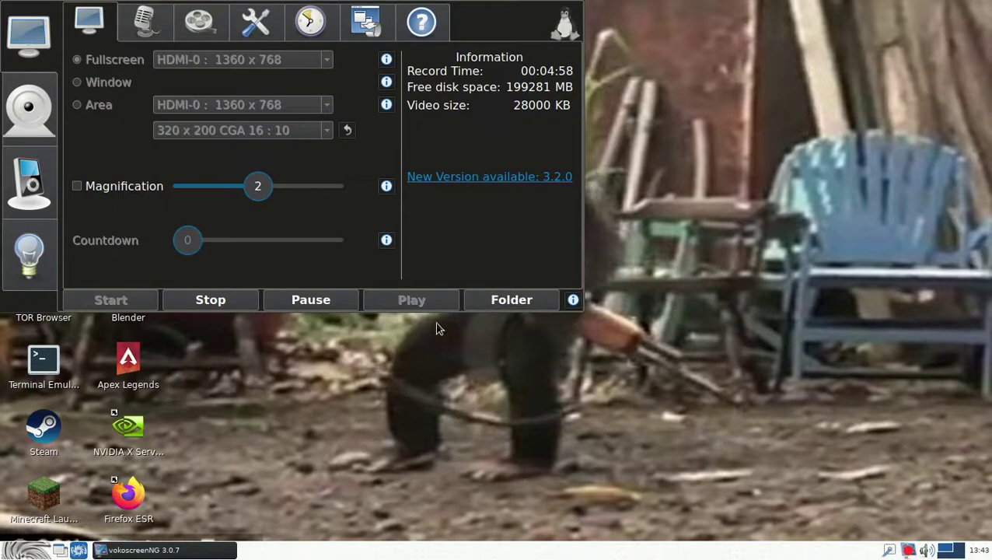
Step: Try to launch VRChat by running the command vrchat
left_click(27, 551)
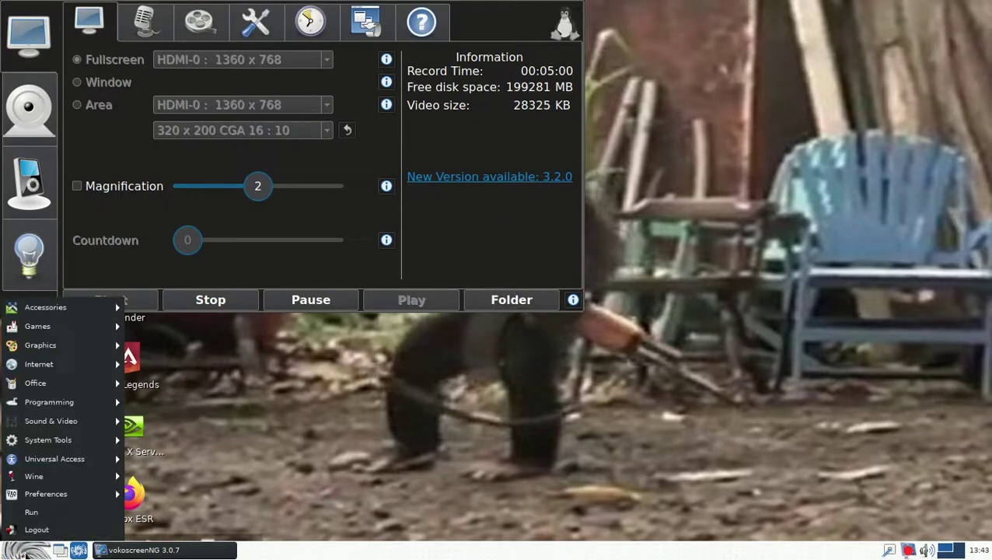
left_click(32, 512)
type("vr")
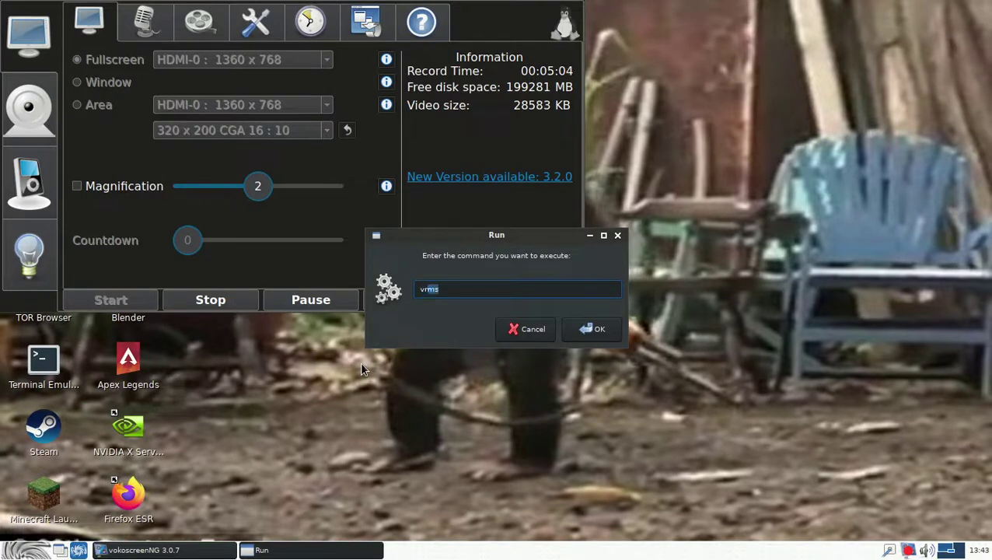
type("chat")
key("Return")
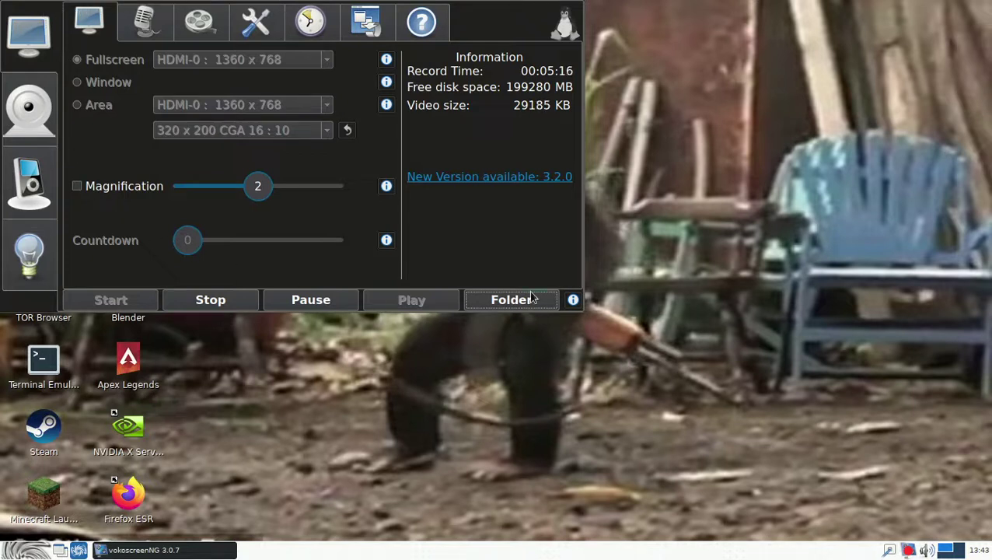
Step: Launch VRChat from the installed games and close the Steam Friends List window
left_click(27, 549)
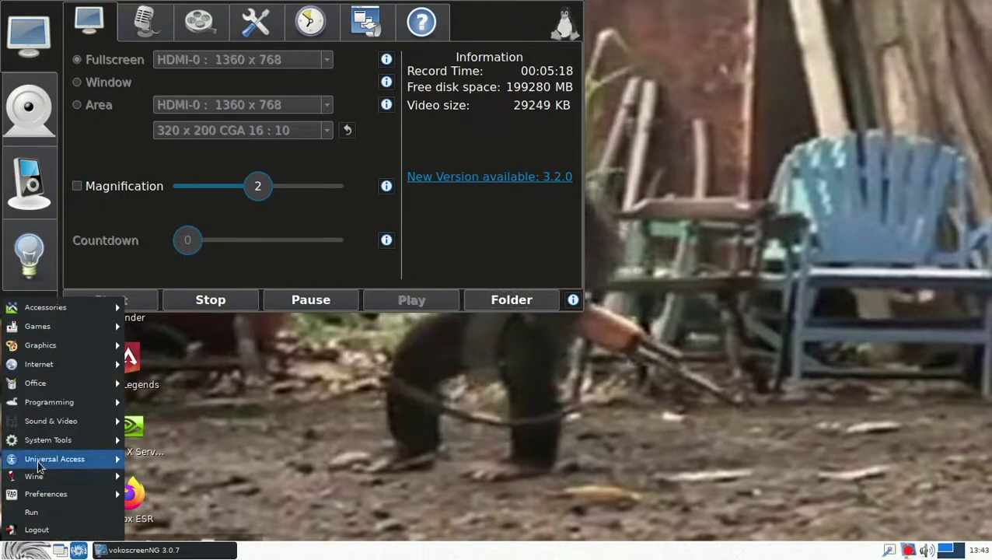
mouse_move(66, 326)
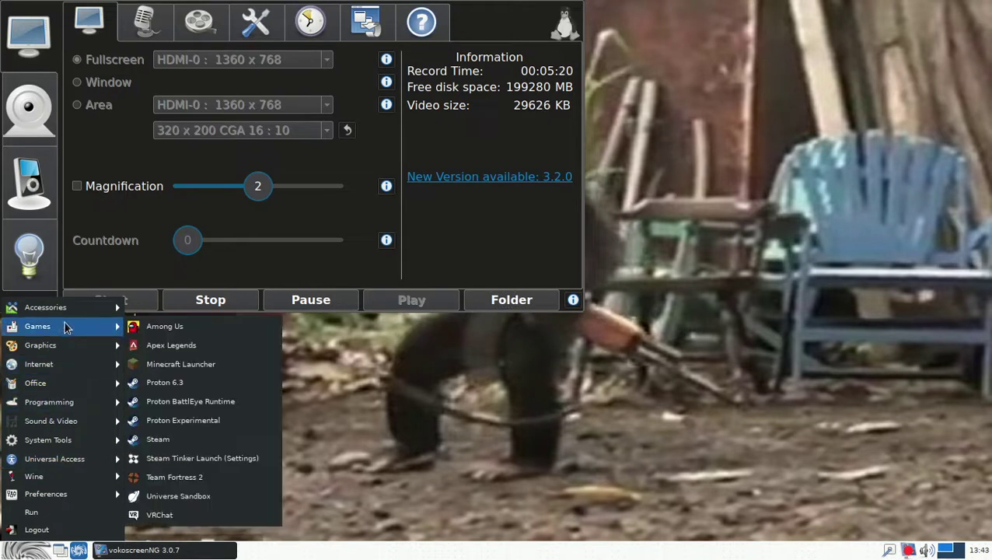
left_click(253, 516)
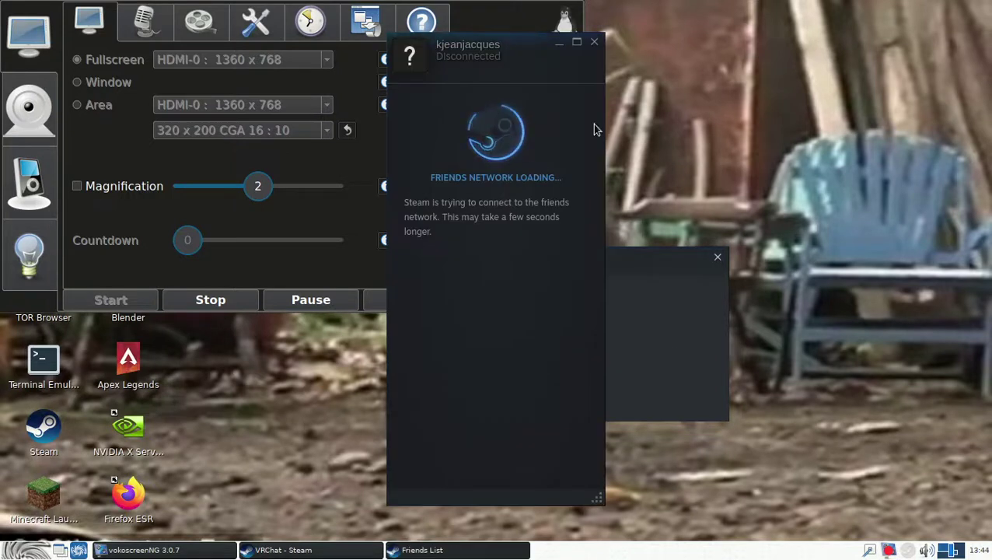
left_click(594, 41)
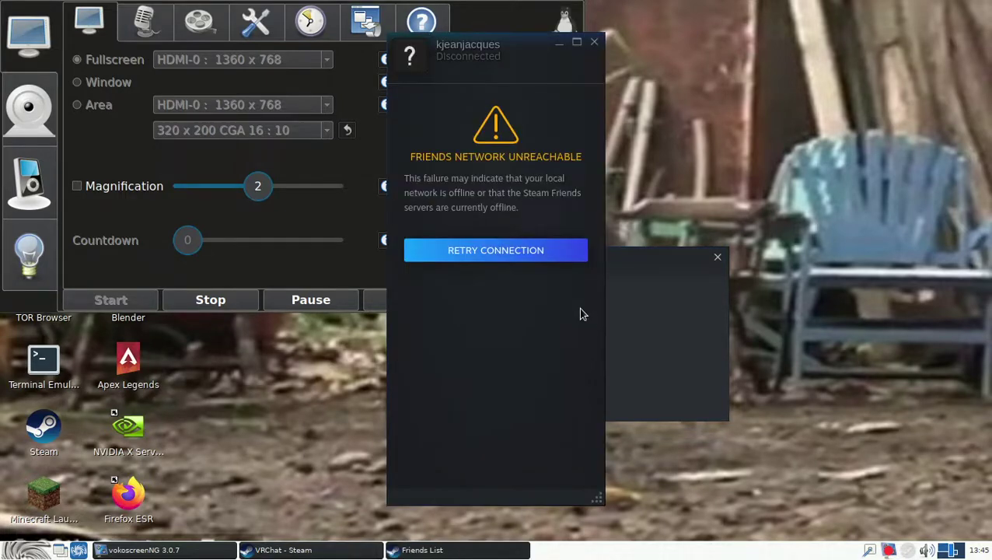
left_click(594, 42)
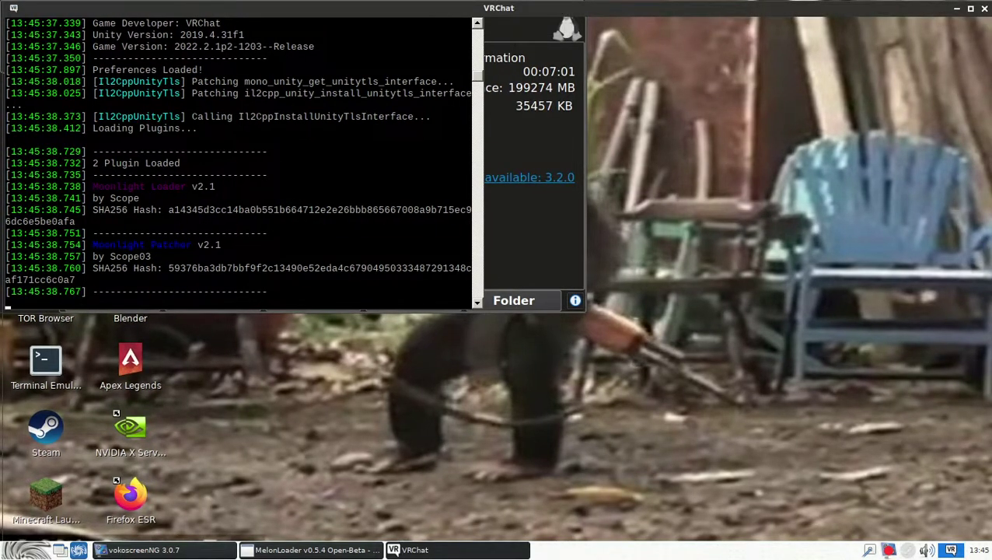
Step: Examine the MelonLoader console log for the loaded plugins and mods while VRChat starts
left_click(358, 550)
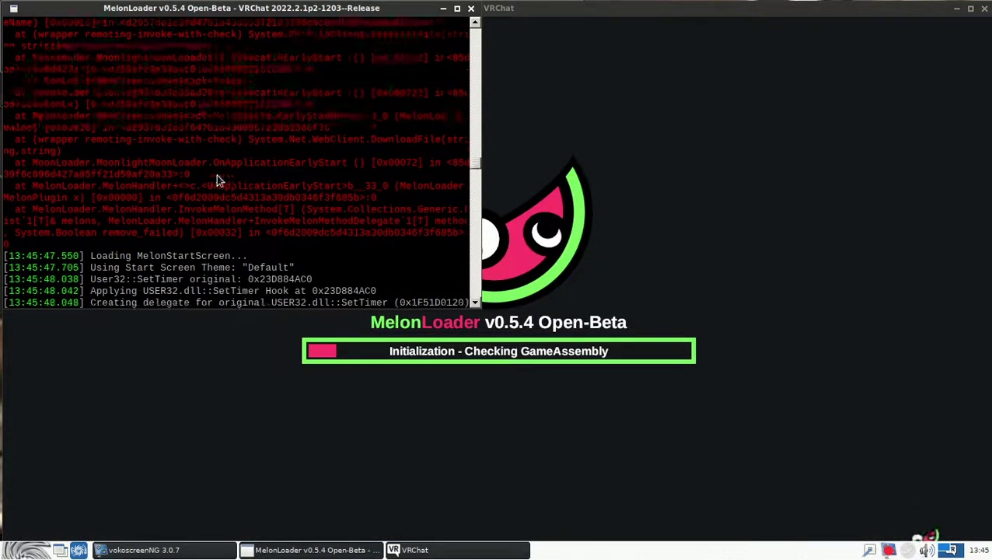
scroll(131, 122, "up", 8)
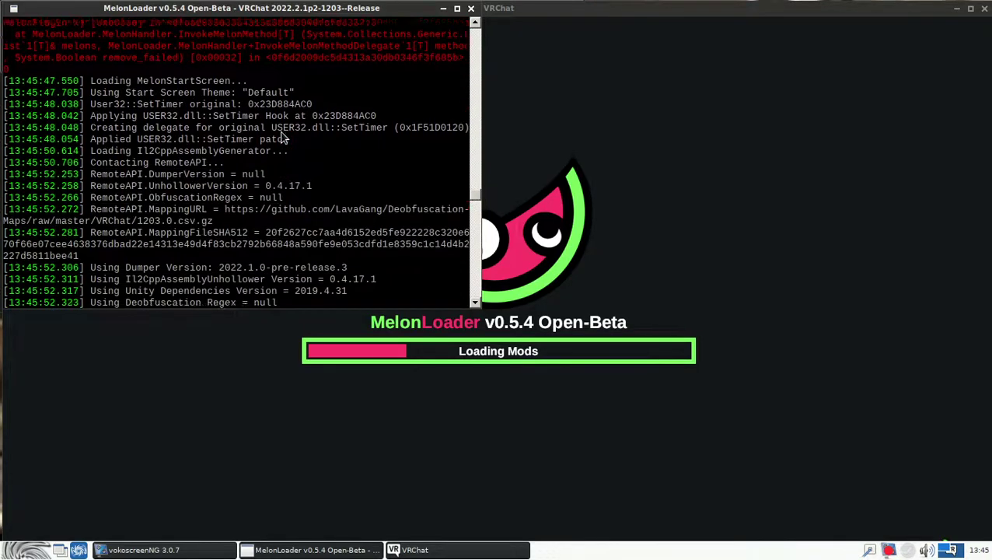
scroll(283, 138, "up", 4)
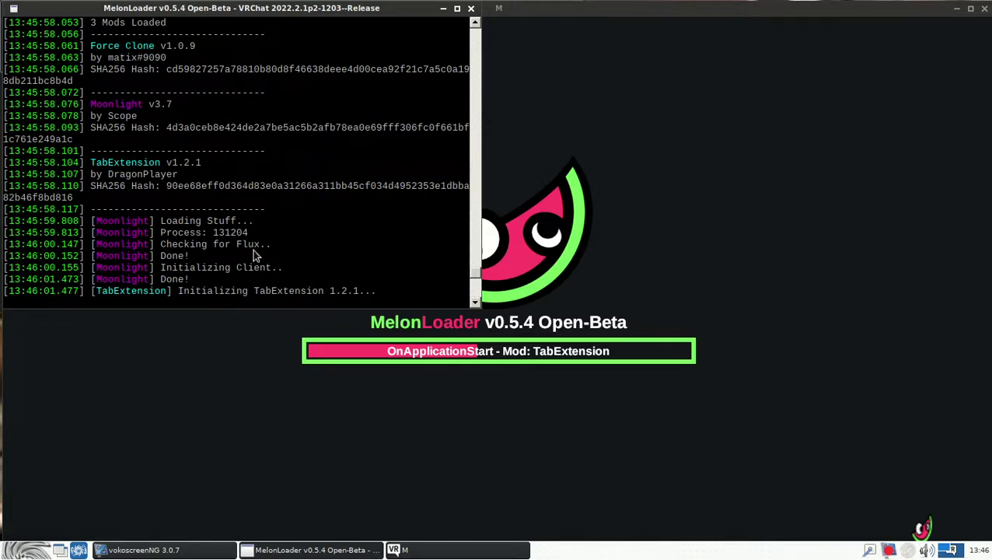
scroll(282, 248, "down", 3)
scroll(322, 205, "up", 2)
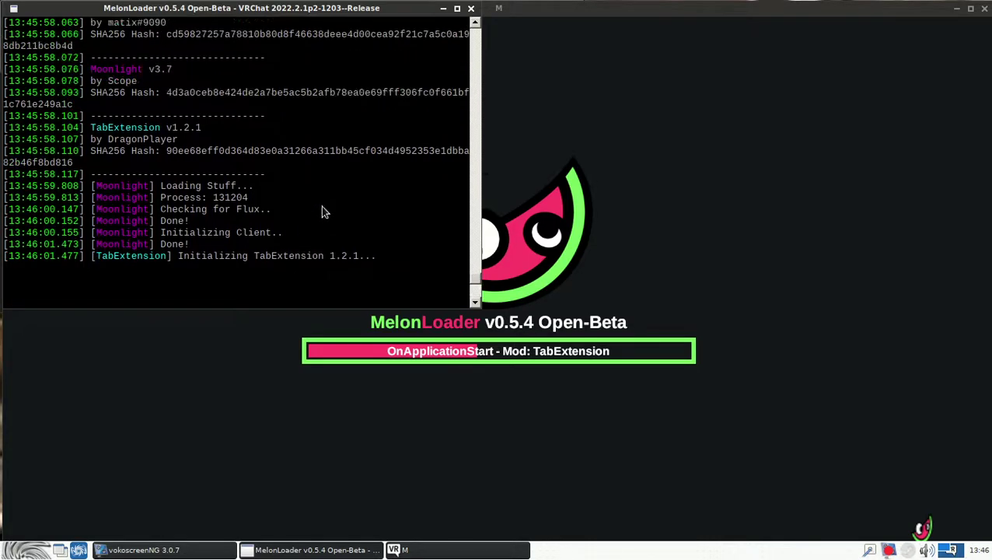
scroll(321, 205, "down", 2)
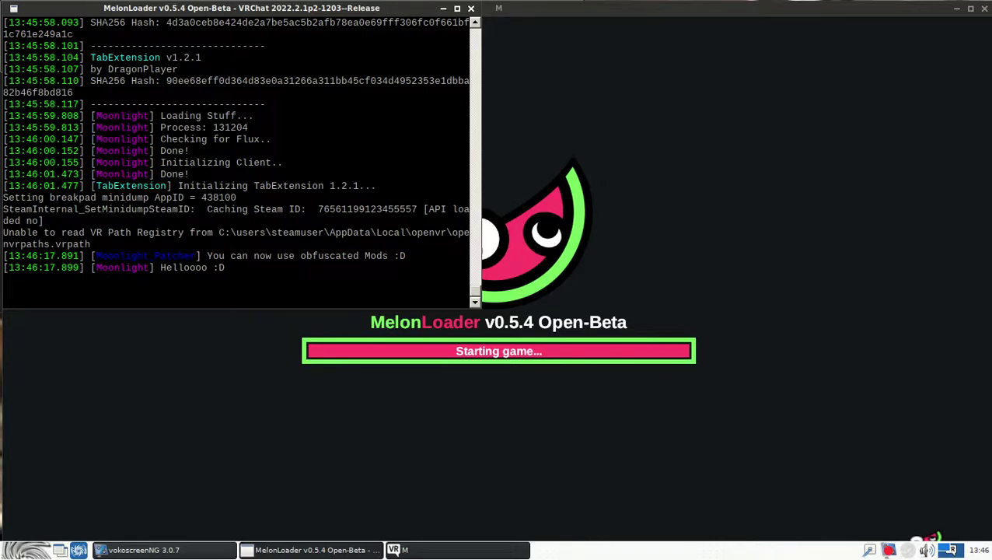
left_click(210, 550)
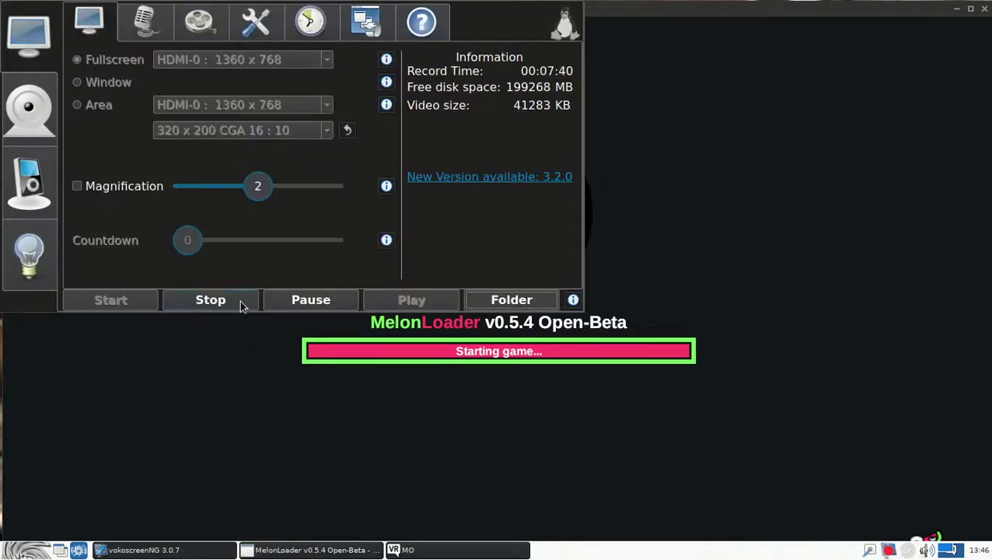